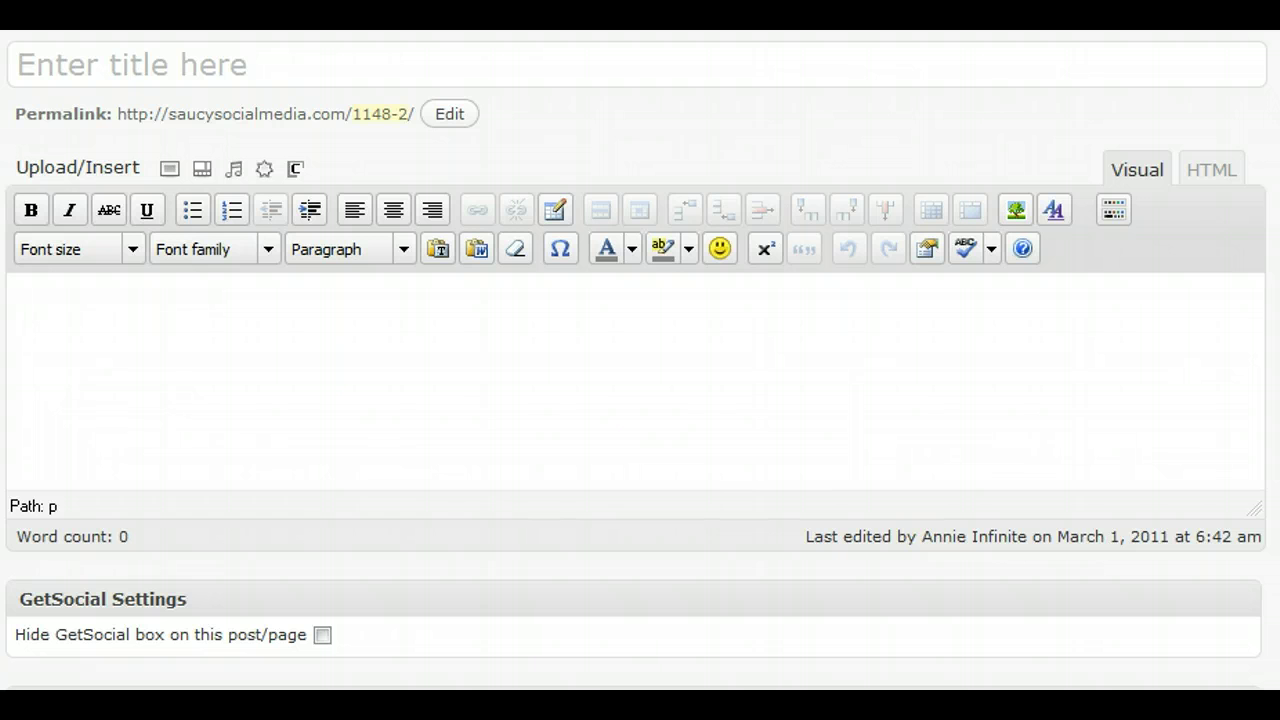
# - Type 'Social Media Superboost' as the post's opening line
pyautogui.write('Social')
pyautogui.write(' Media ')
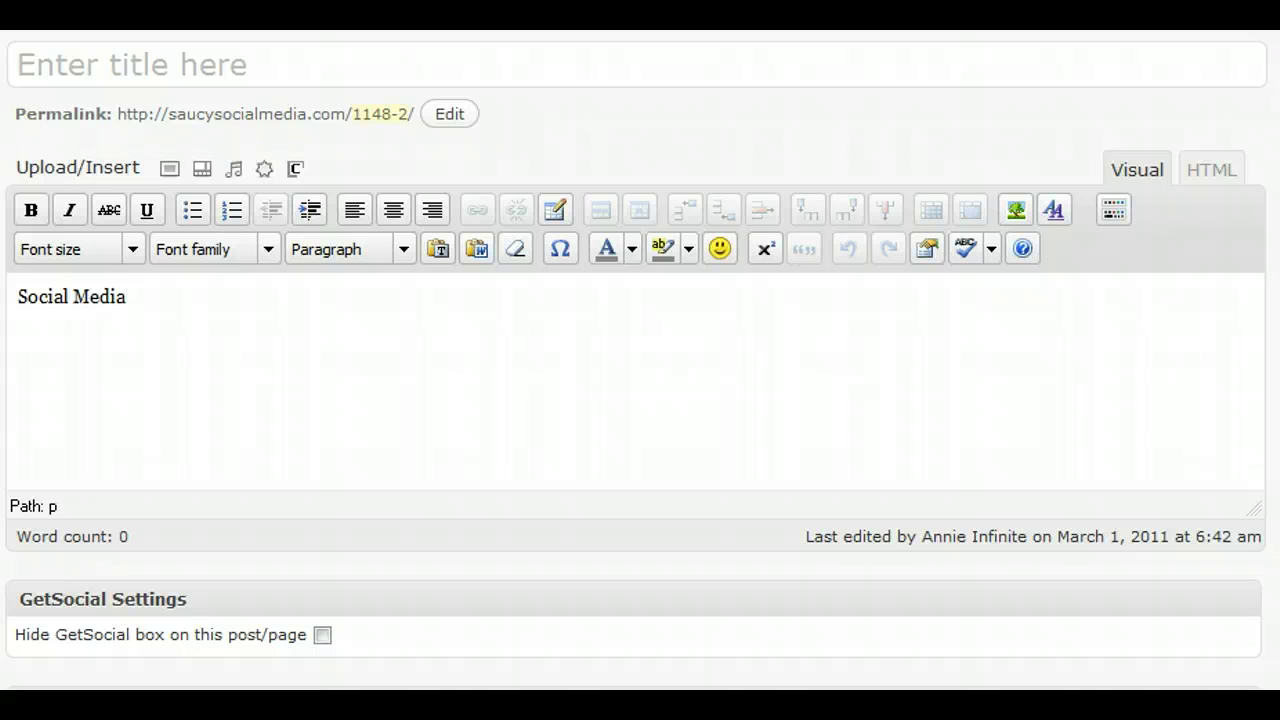
pyautogui.write('Superboo')
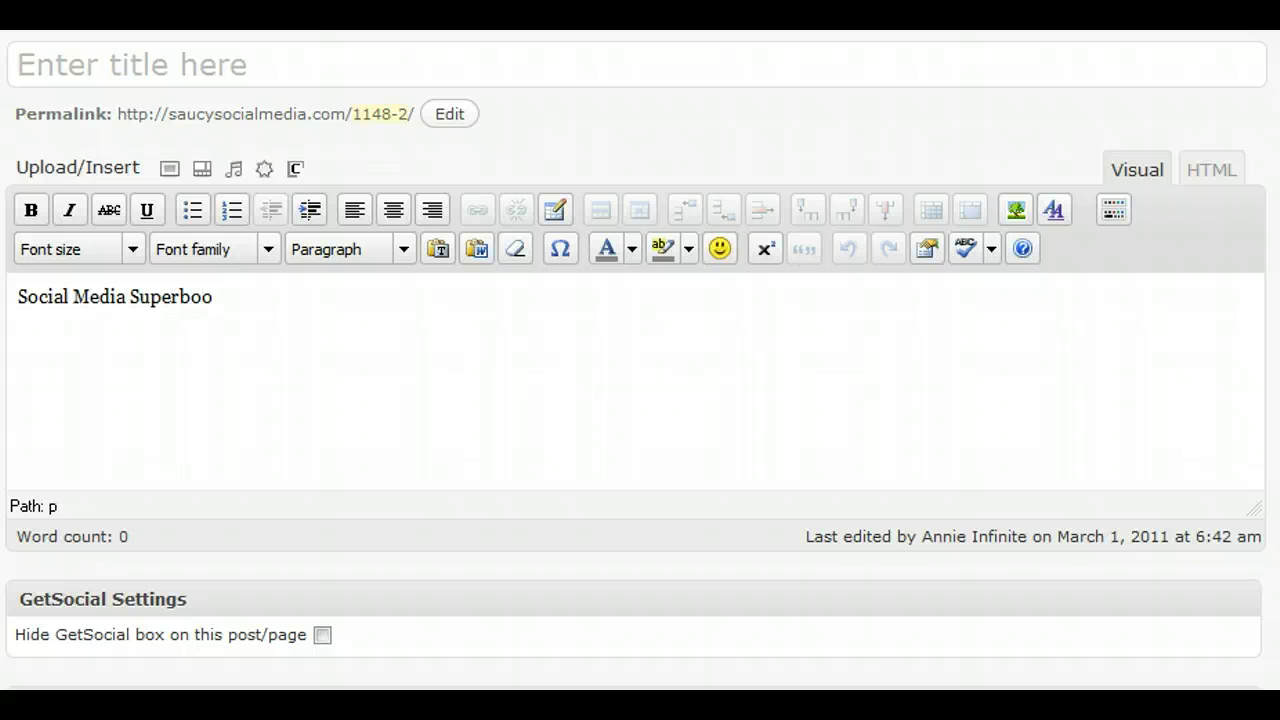
pyautogui.write('st')
pyautogui.rightClick(26, 31)
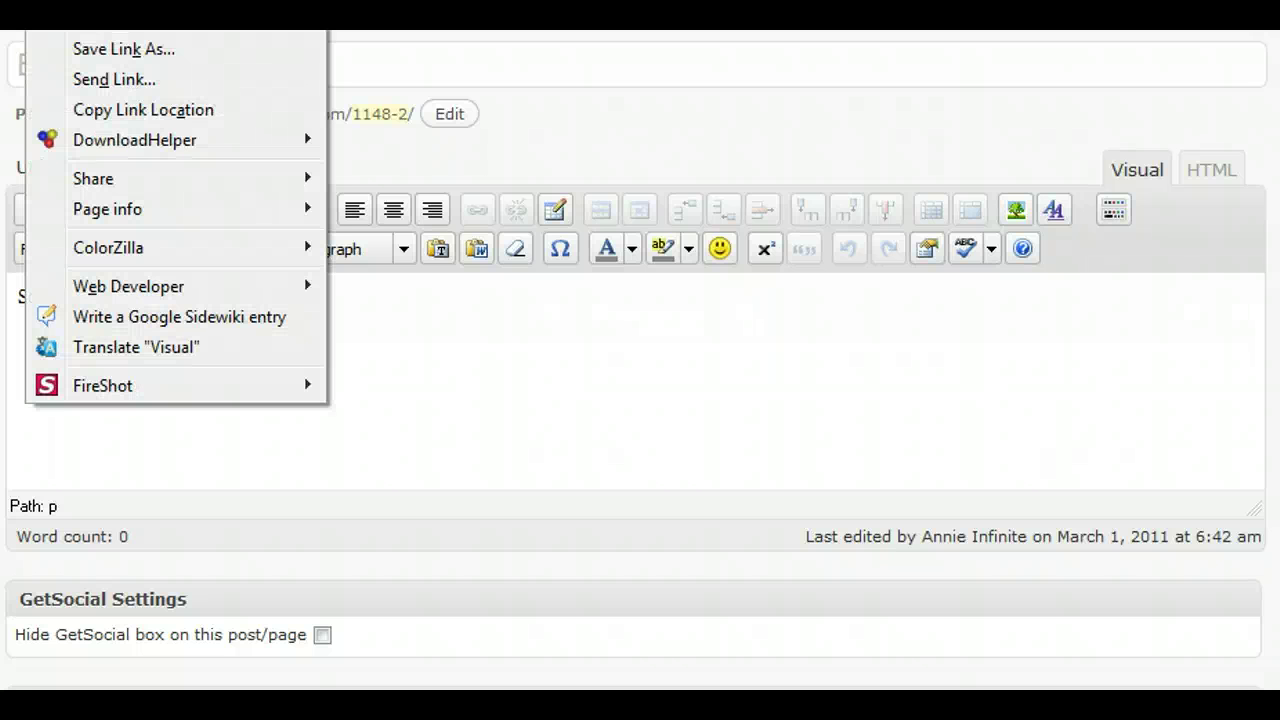
pyautogui.press('Escape')
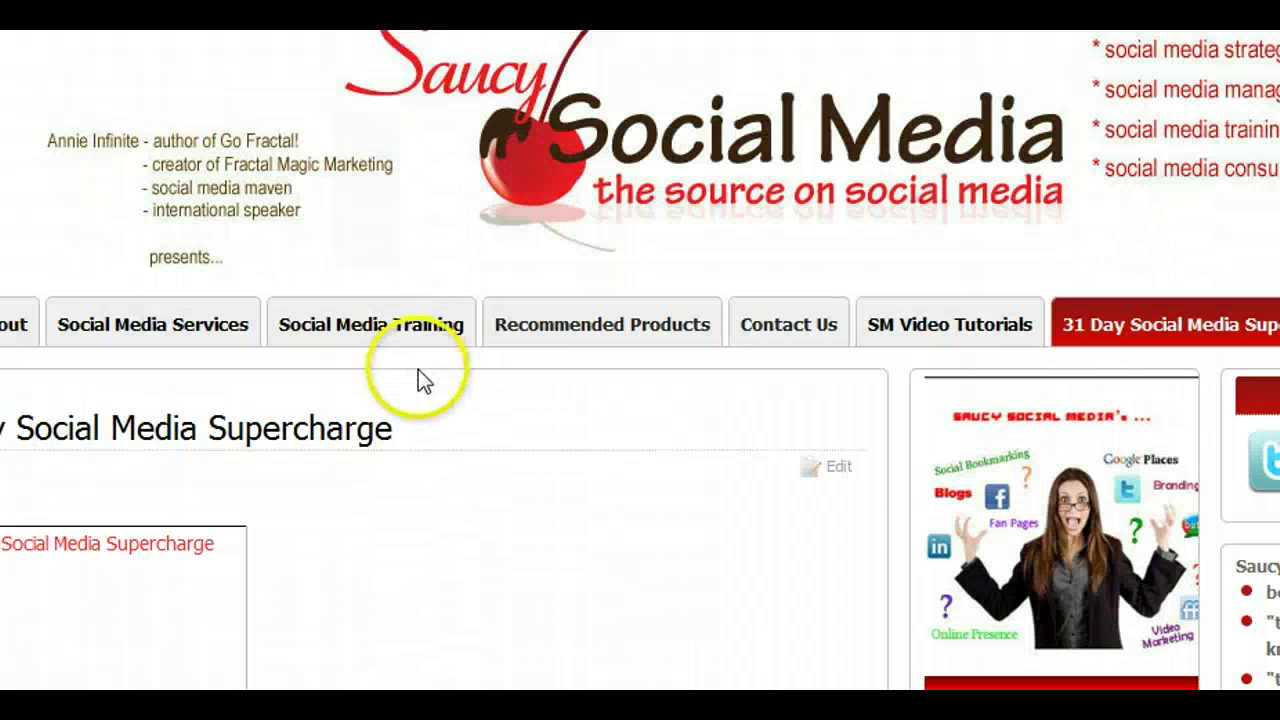
pyautogui.scroll(-2, 584, 468)
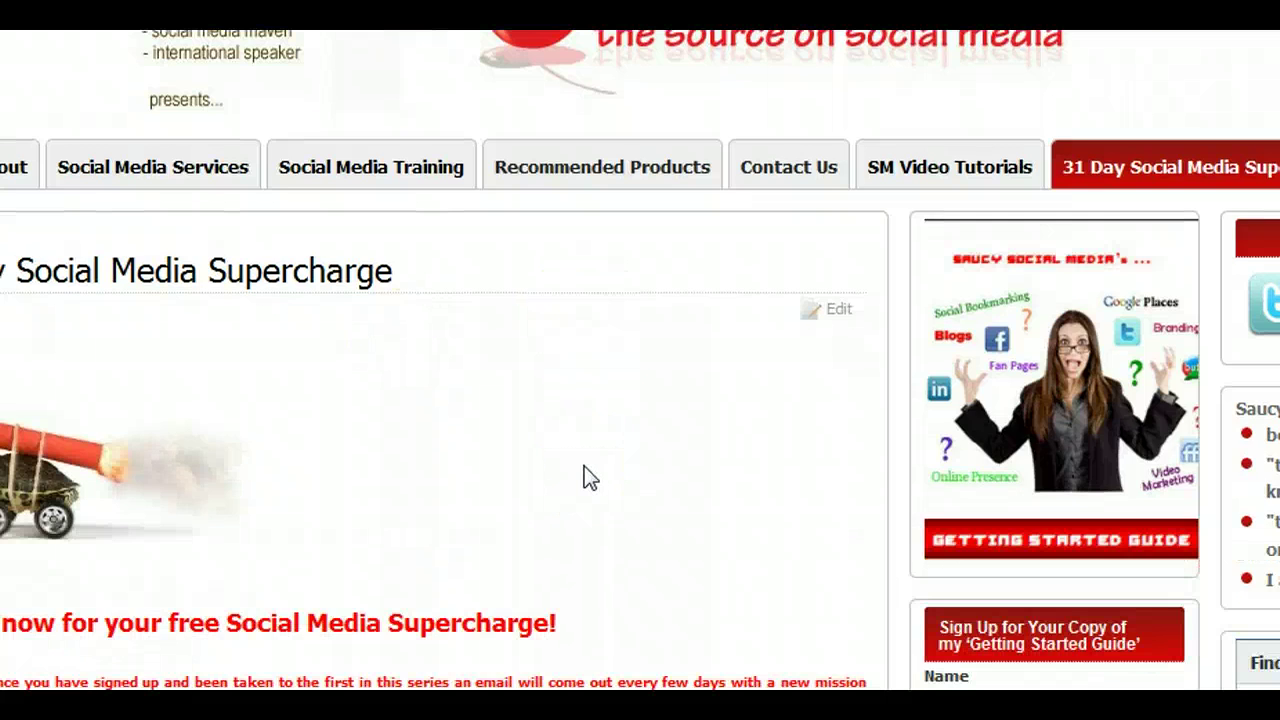
pyautogui.scroll(-2, 584, 468)
pyautogui.scroll(-3, 584, 476)
pyautogui.click(597, 467)
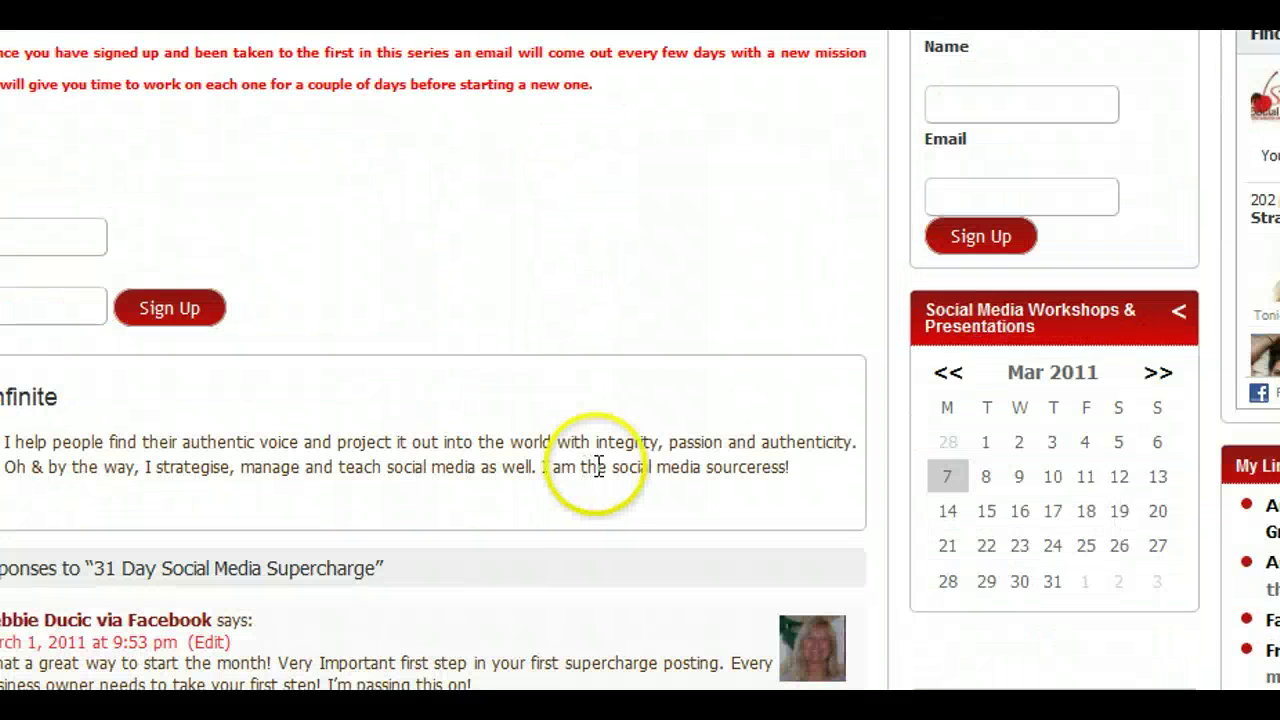
pyautogui.scroll(5, 500, 346)
pyautogui.scroll(4, 500, 346)
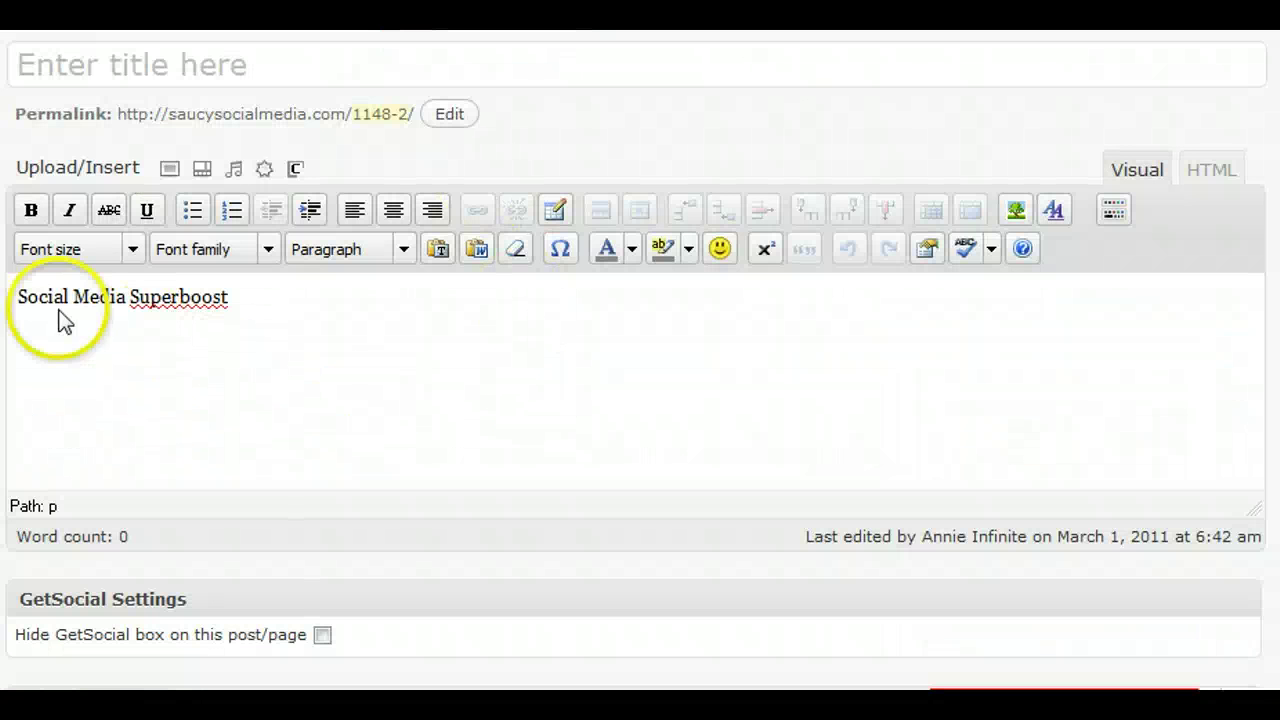
# - Select 'Social Media Superboost' and paste the sign-up page URL as its link address
pyautogui.moveTo(18, 296); pyautogui.dragTo(226, 298)
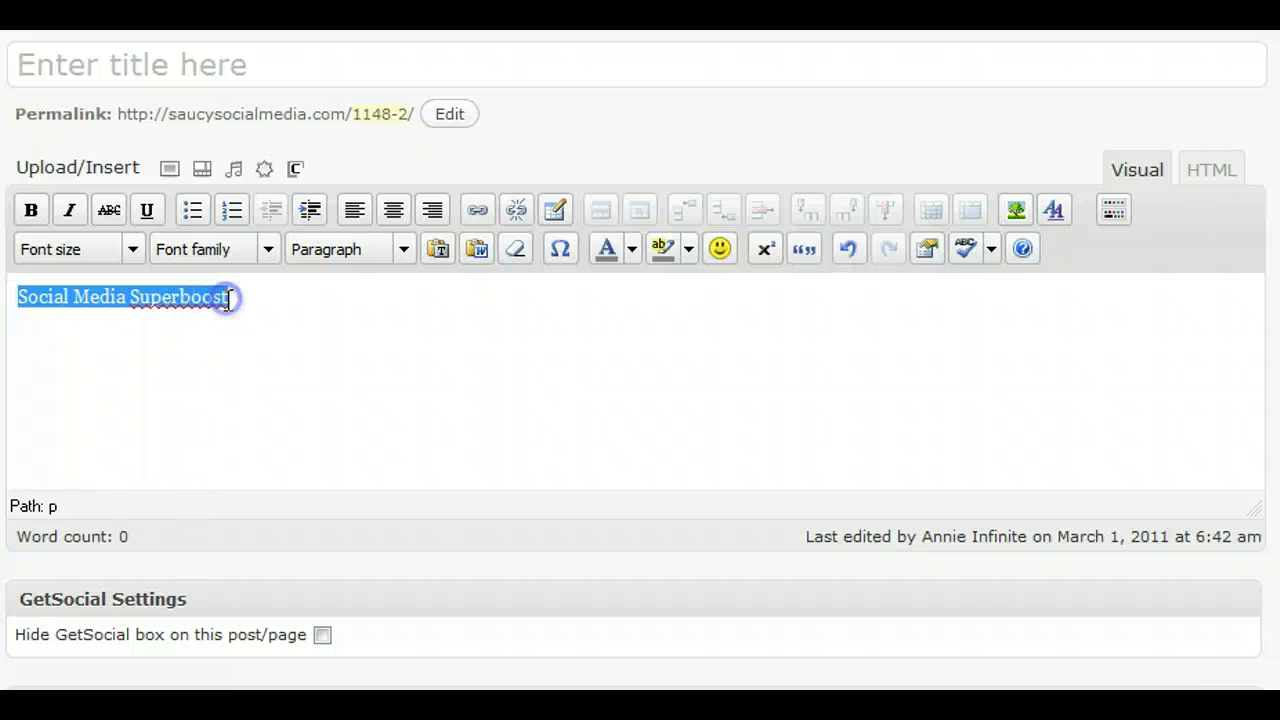
pyautogui.click(229, 298)
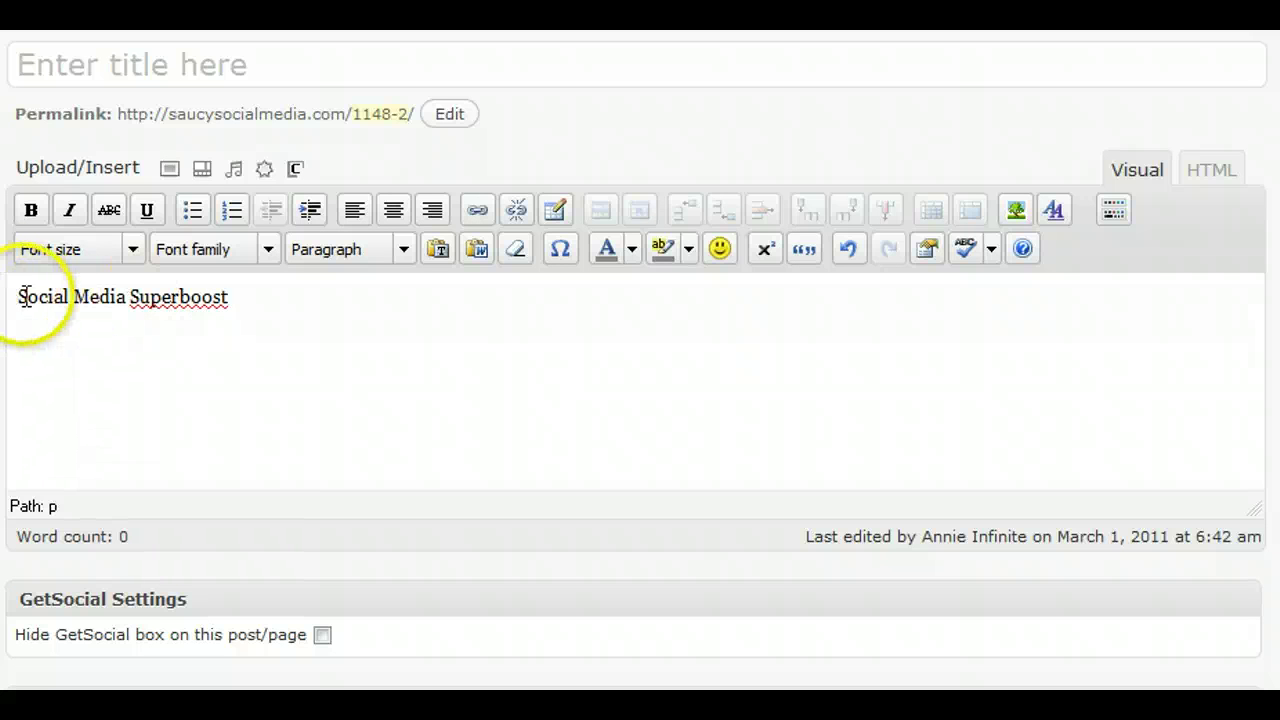
pyautogui.moveTo(16, 297); pyautogui.dragTo(241, 288)
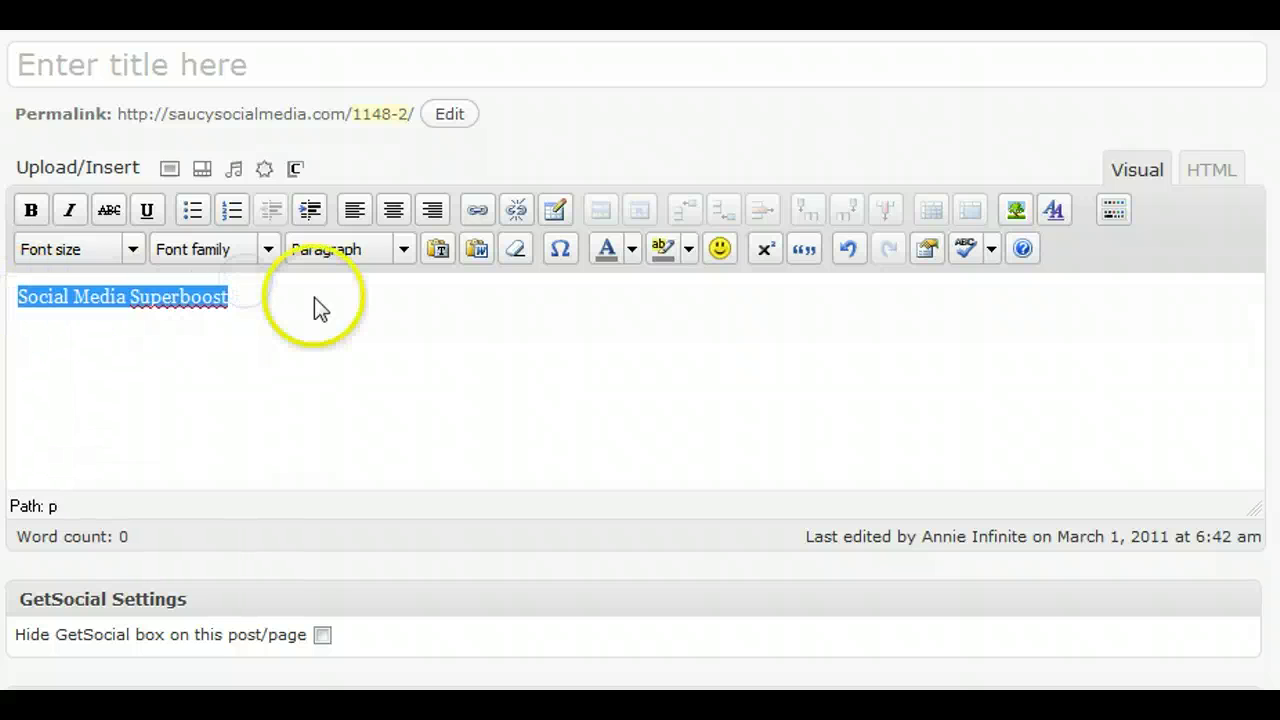
pyautogui.click(479, 212)
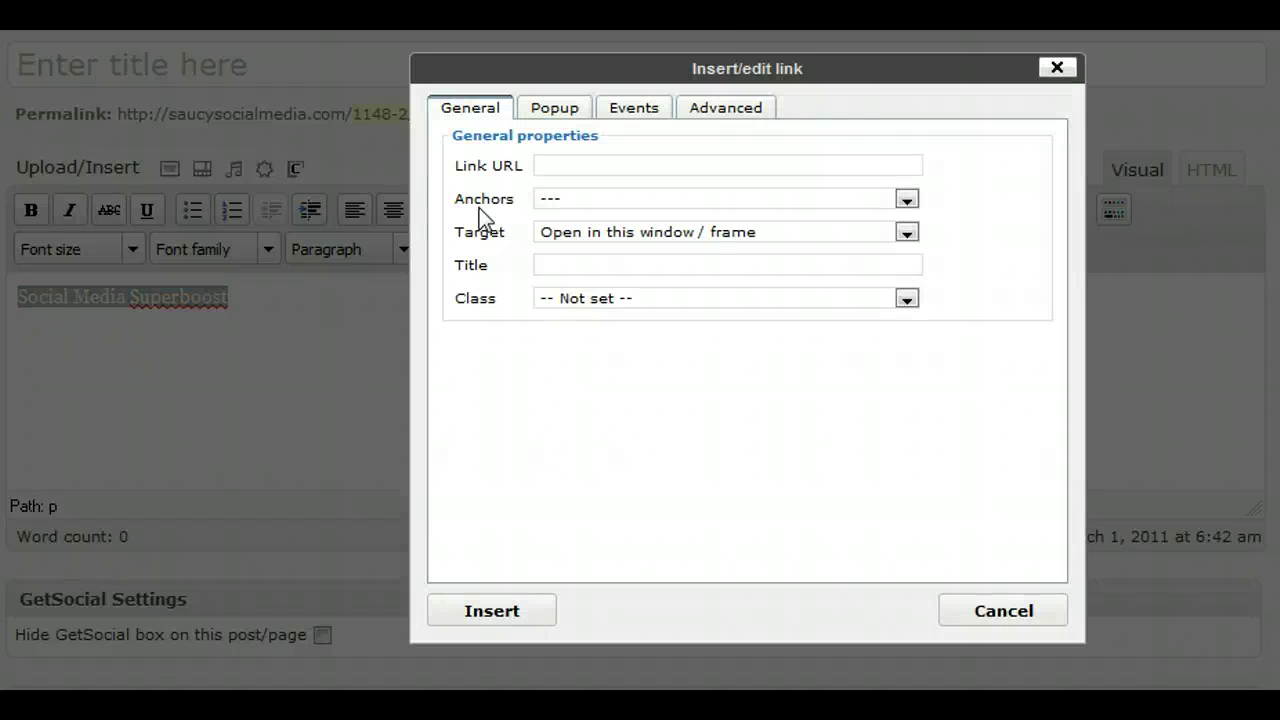
pyautogui.click(565, 165)
pyautogui.rightClick(565, 165)
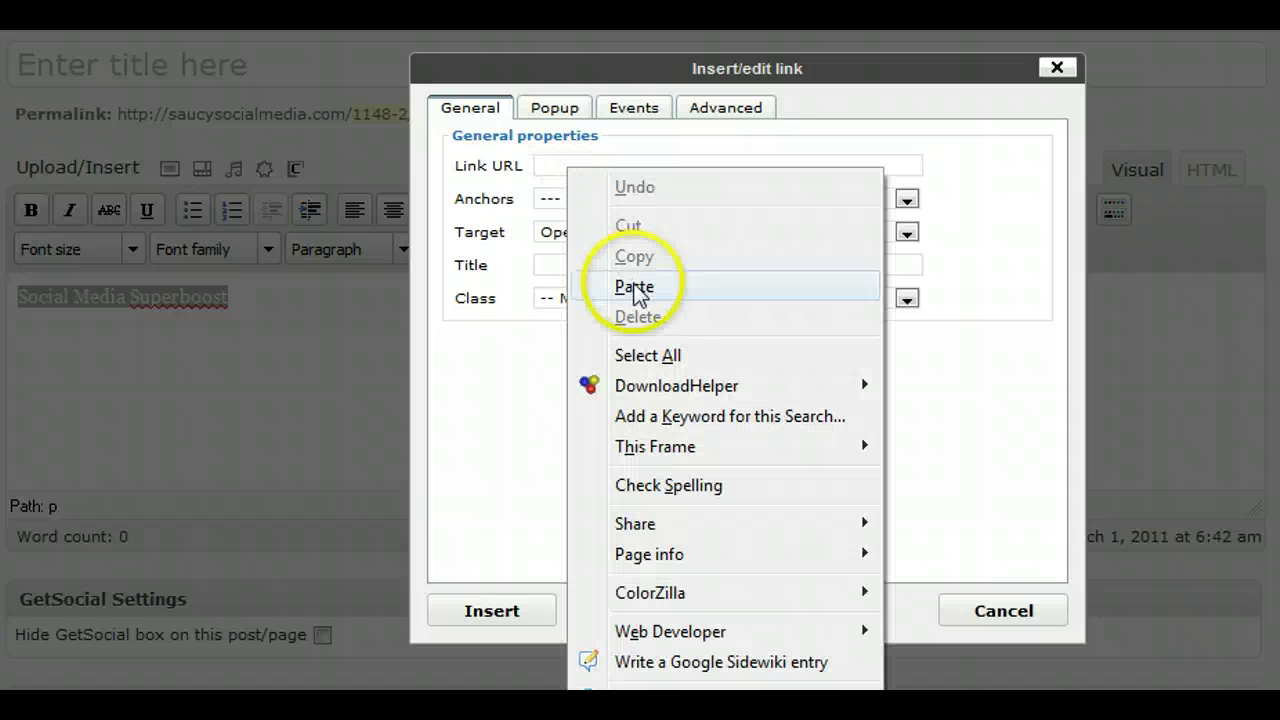
pyautogui.click(634, 288)
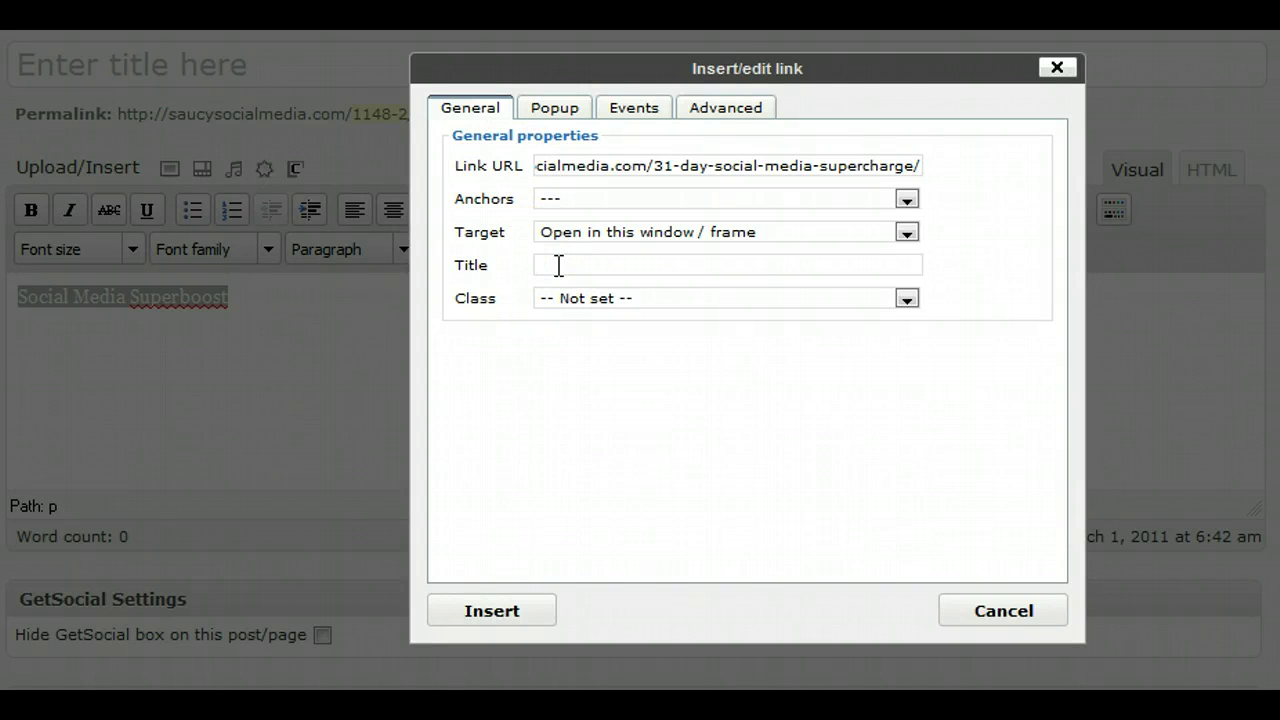
# - Title the link 'Social Media Supersharge' and apply it to the selected text
pyautogui.click(559, 265)
pyautogui.write('Soci')
pyautogui.press('BackSpace')
pyautogui.press('BackSpace')
pyautogui.write('cial ')
pyautogui.write('Media ')
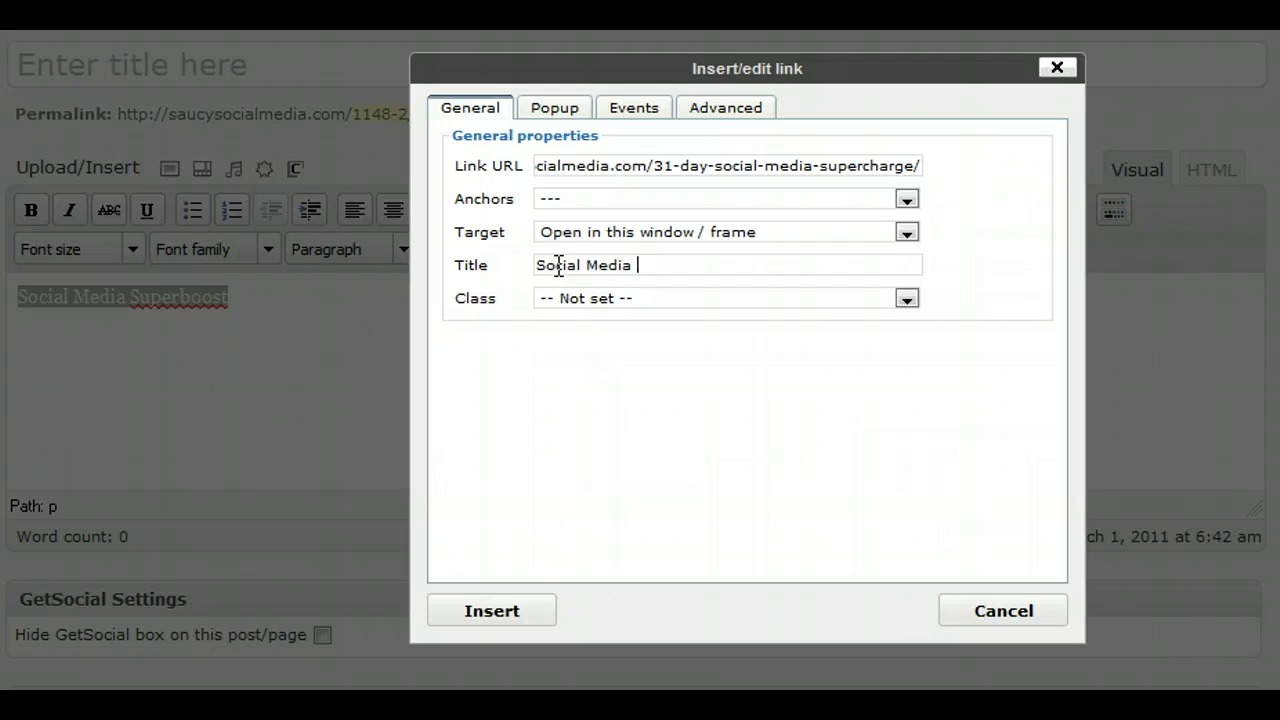
pyautogui.write('Super')
pyautogui.write('shar')
pyautogui.write('ge')
pyautogui.click(494, 609)
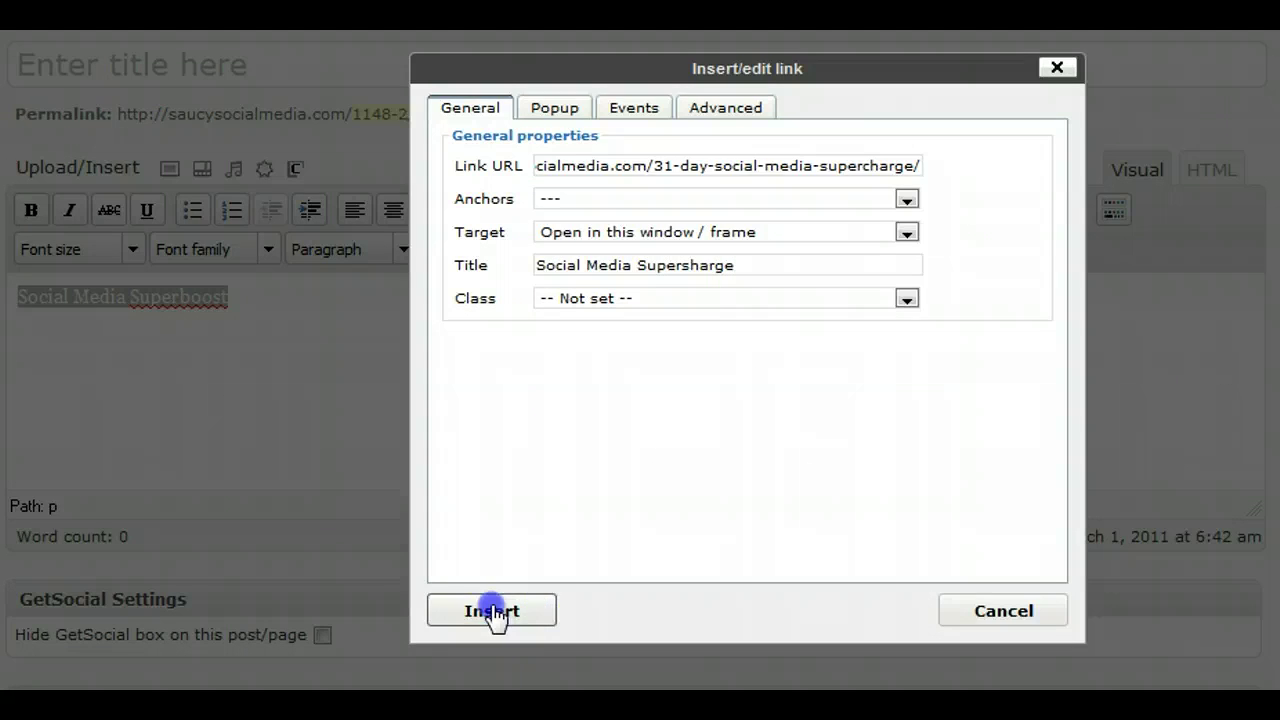
# - Change the link text ending from 'boost' to 'charge' and start a new line below it
pyautogui.click(228, 300)
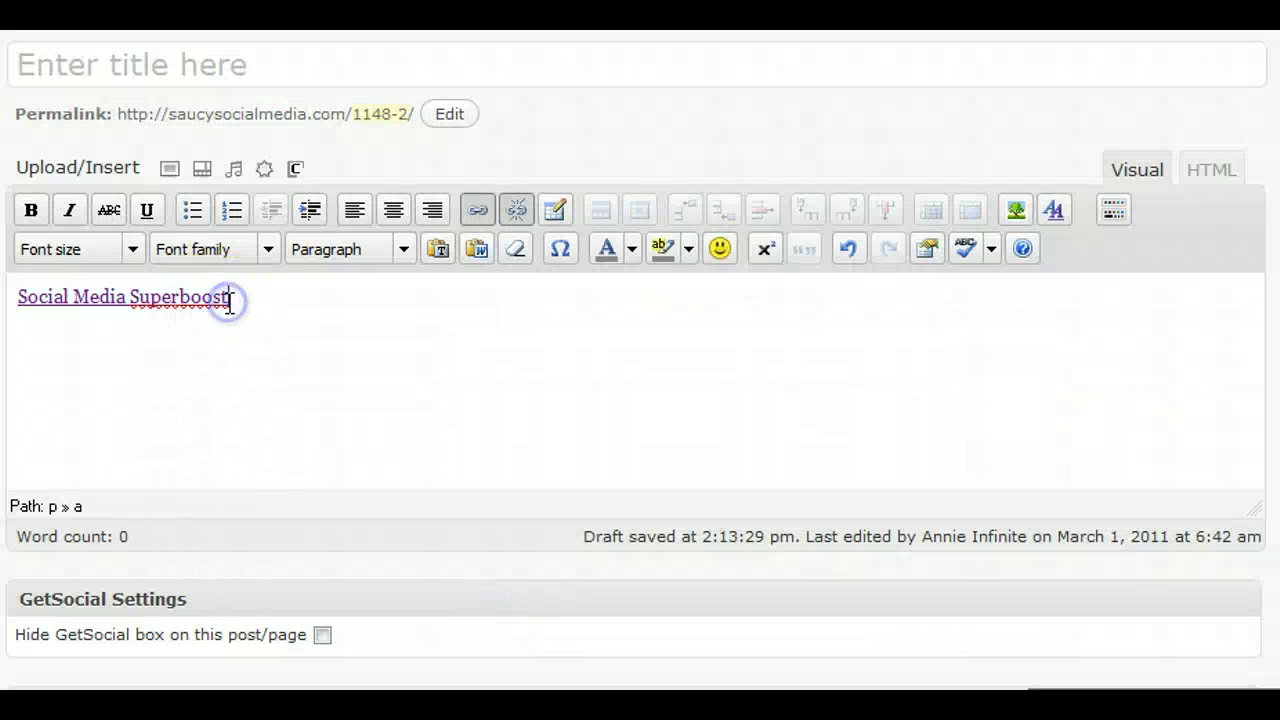
pyautogui.press('BackSpace')
pyautogui.press('BackSpace')
pyautogui.press('BackSpace')
pyautogui.press('BackSpace')
pyautogui.press('BackSpace')
pyautogui.write('charge')
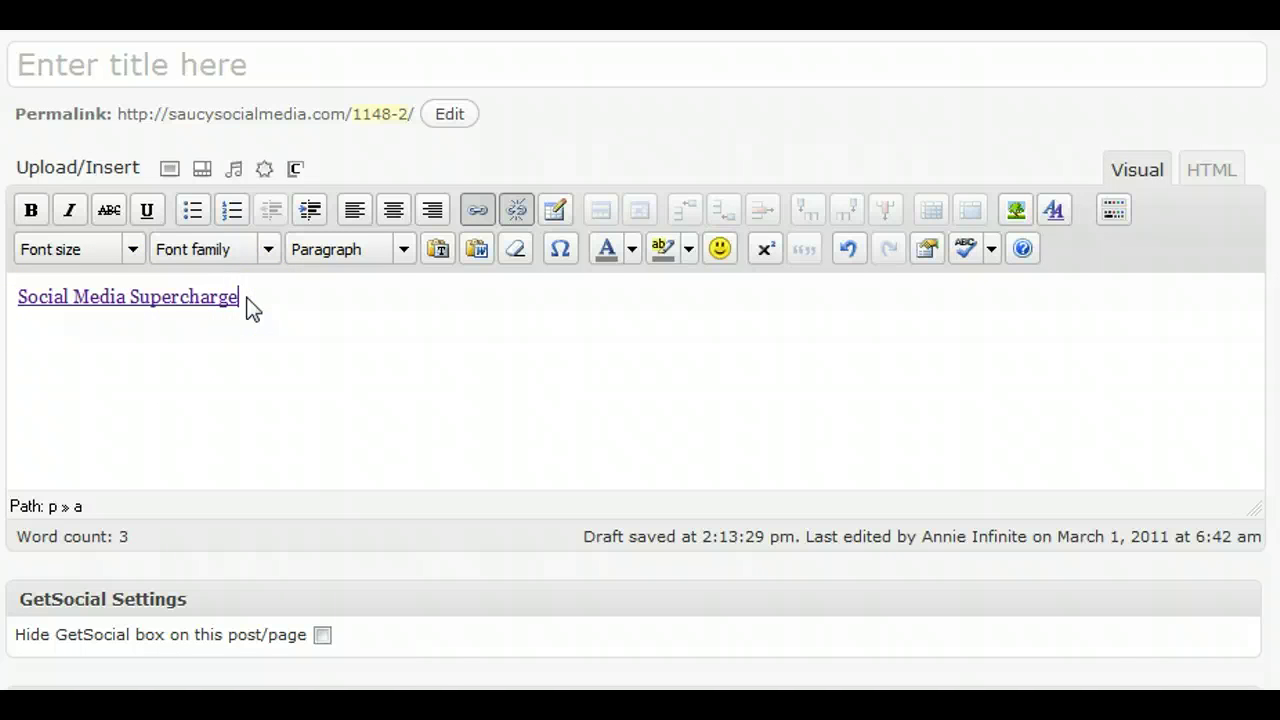
pyautogui.click(376, 336)
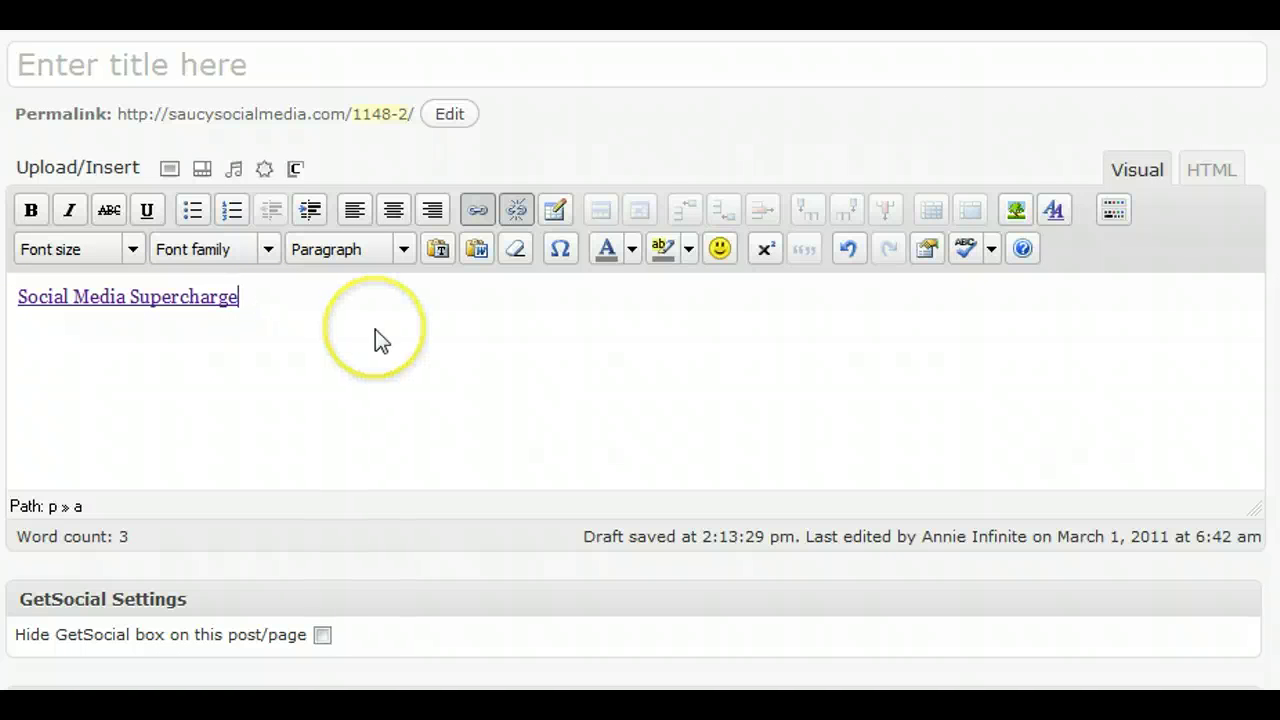
pyautogui.press('Return')
pyautogui.press('Return')
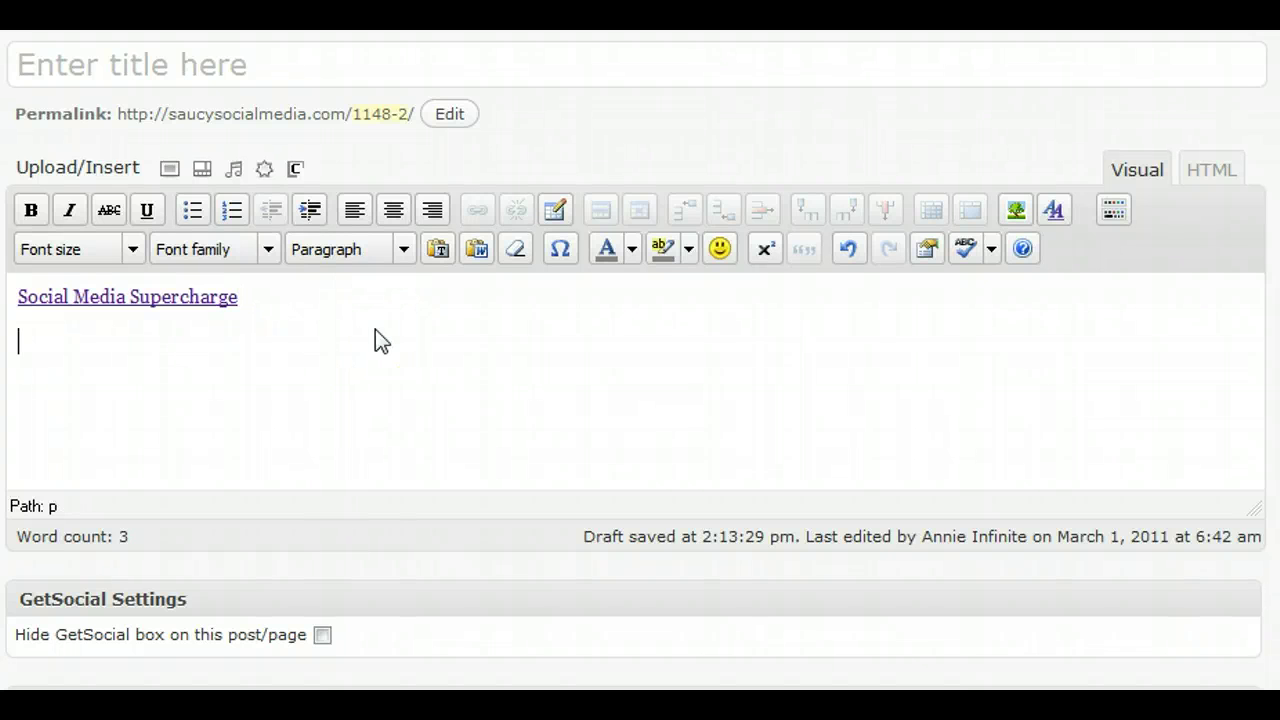
# - Browse for a post image and open the SaucySM social media images folder
pyautogui.click(170, 170)
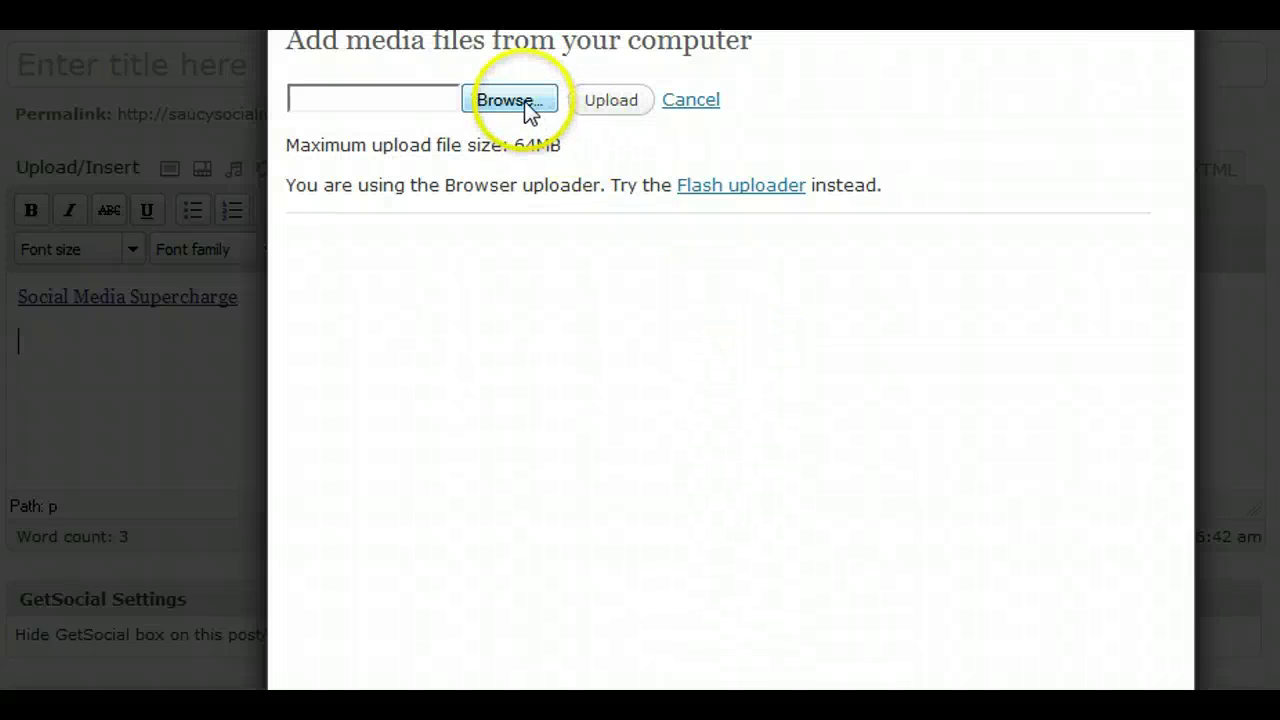
pyautogui.click(526, 104)
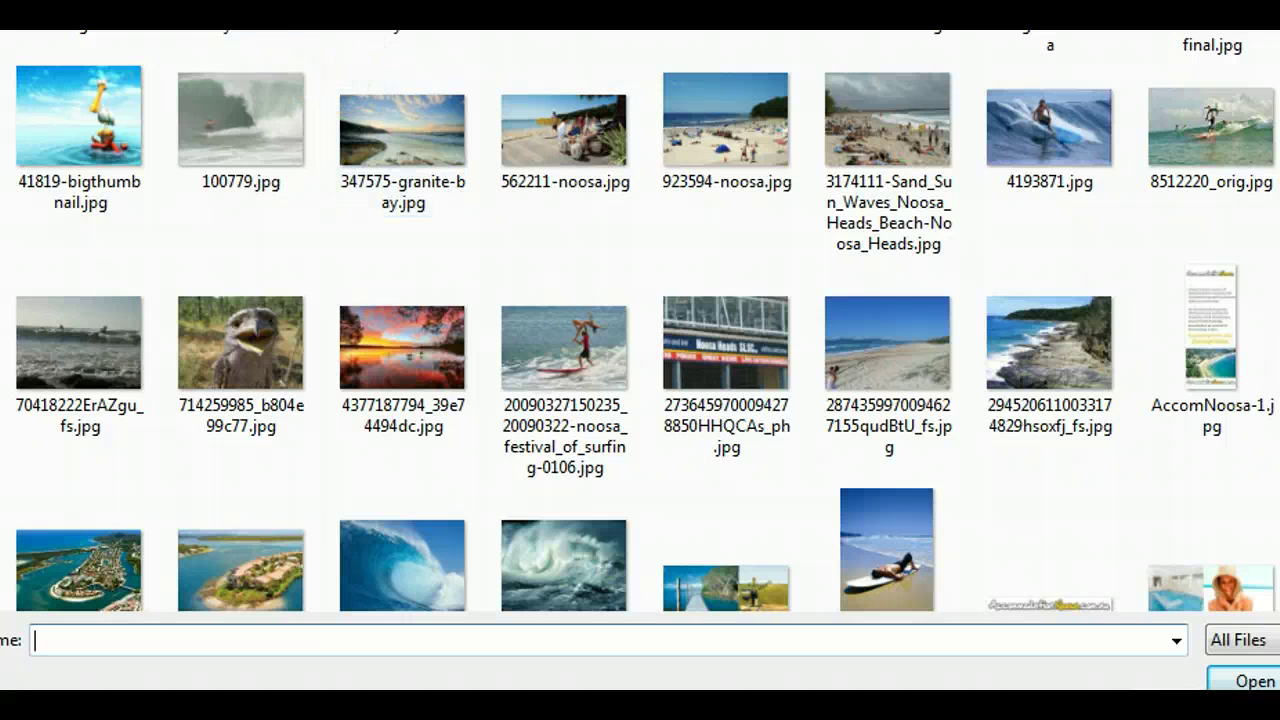
pyautogui.scroll(10, 640, 320)
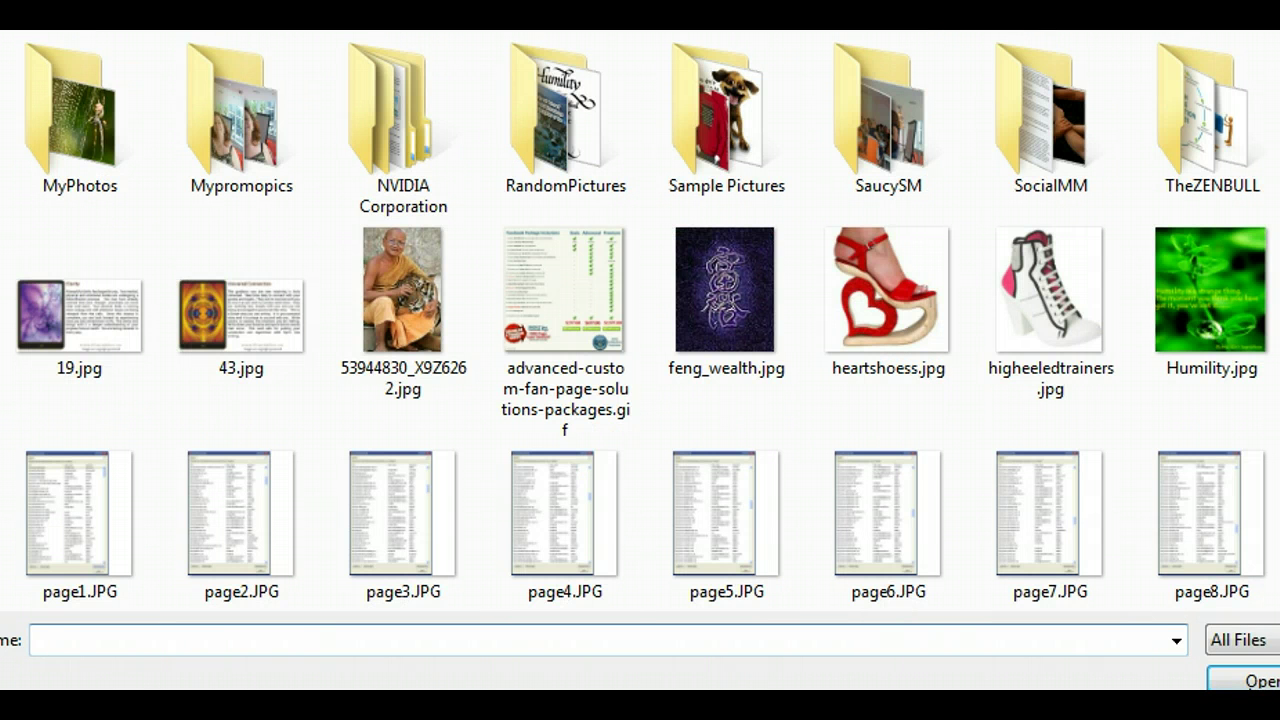
pyautogui.click(890, 178)
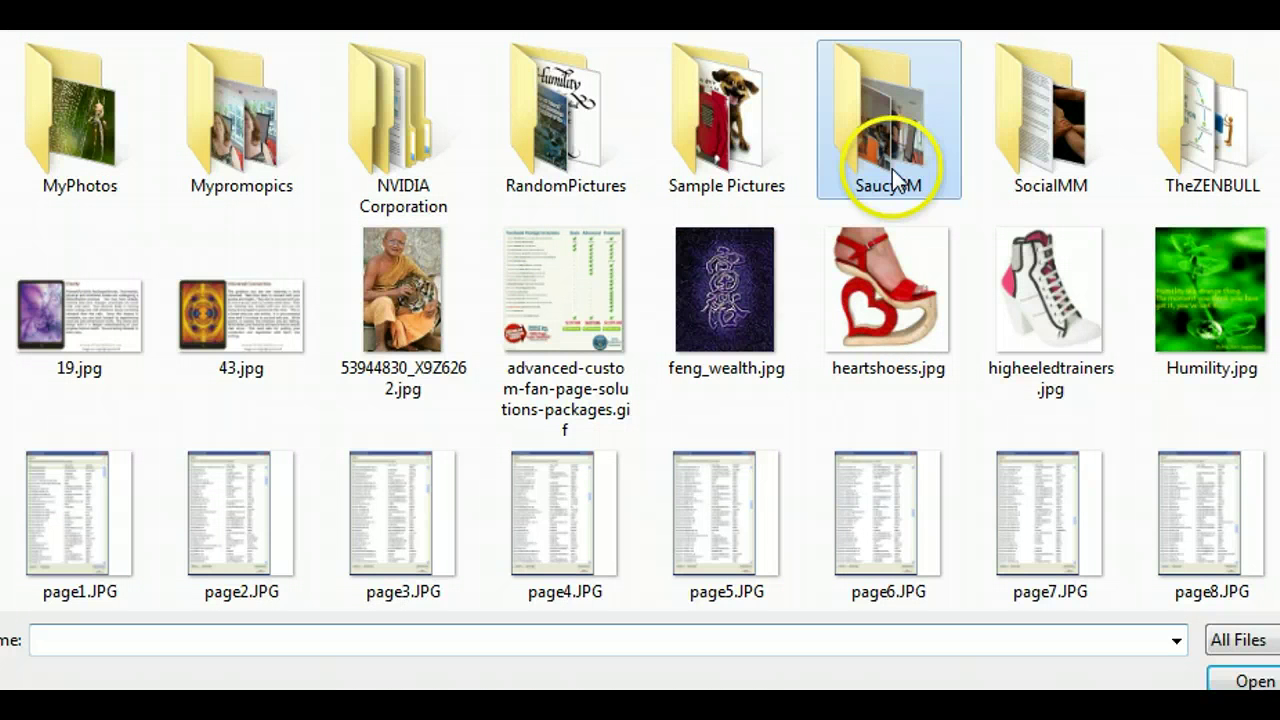
pyautogui.doubleClick(1083, 155)
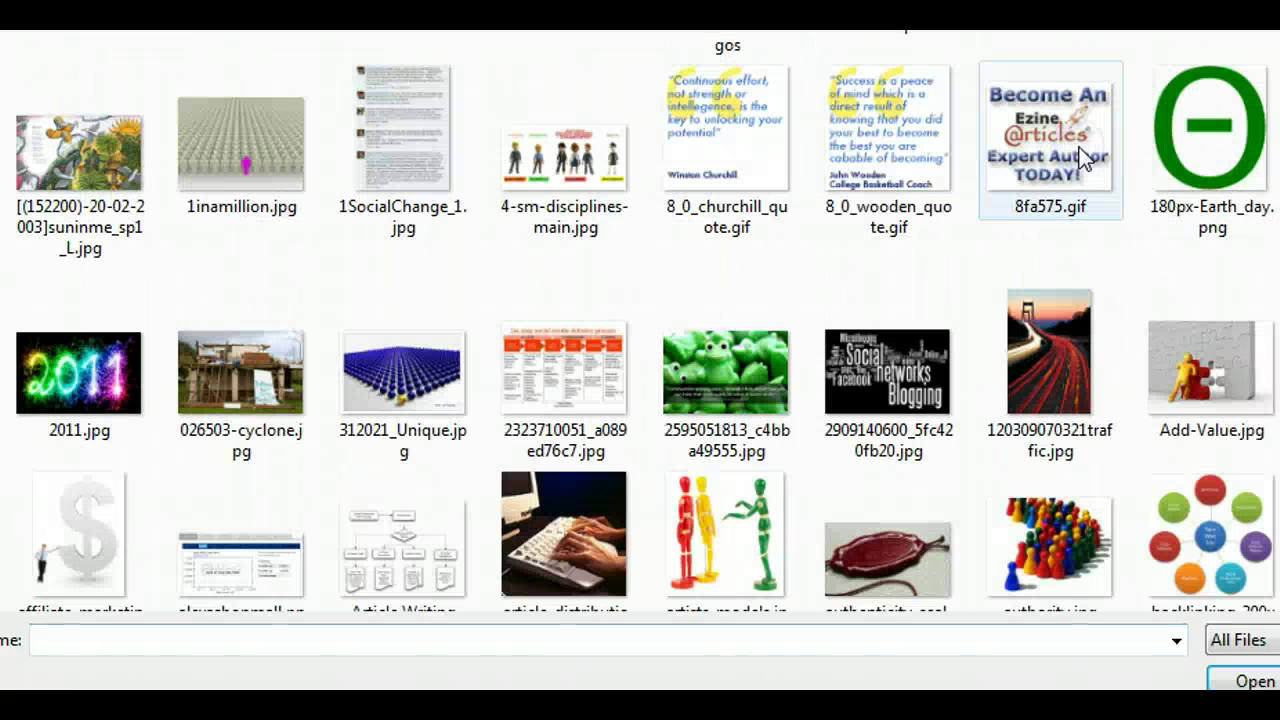
# - Choose SuperchargeXSmall.jpg and upload it to the media library
pyautogui.scroll(-10, 640, 320)
pyautogui.scroll(-10, 640, 320)
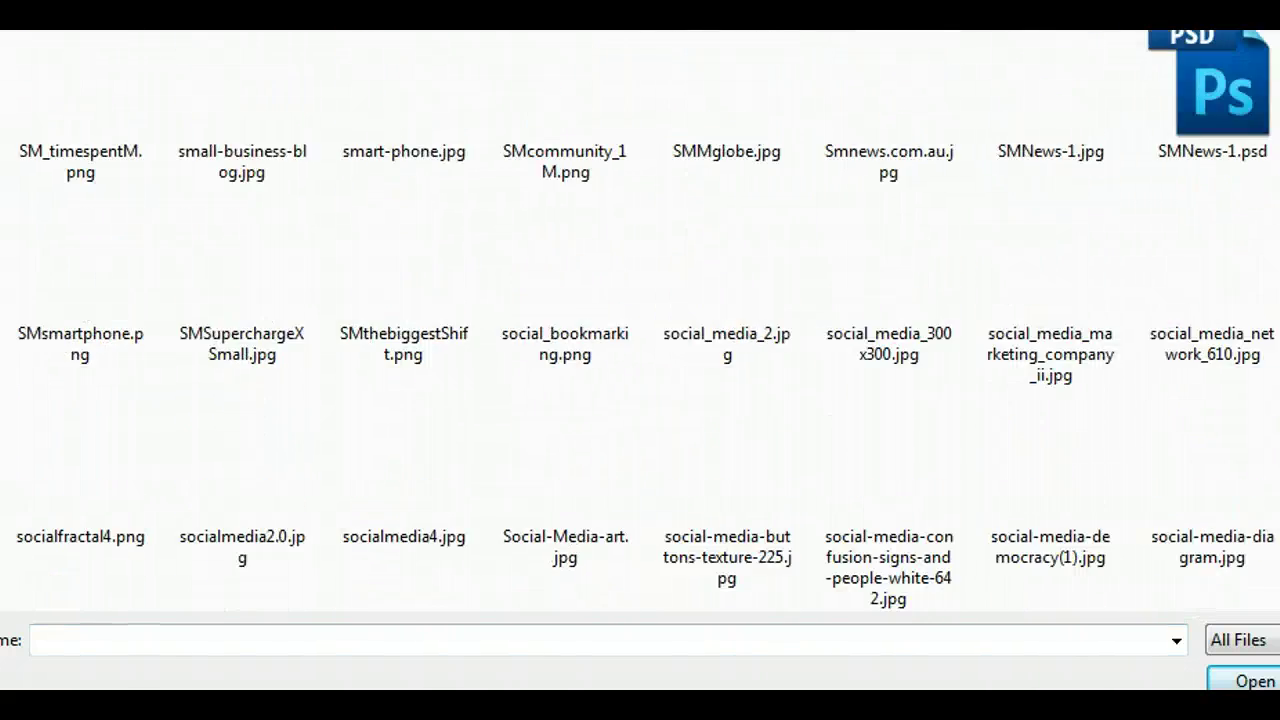
pyautogui.scroll(-5, 640, 320)
pyautogui.scroll(-1, 640, 320)
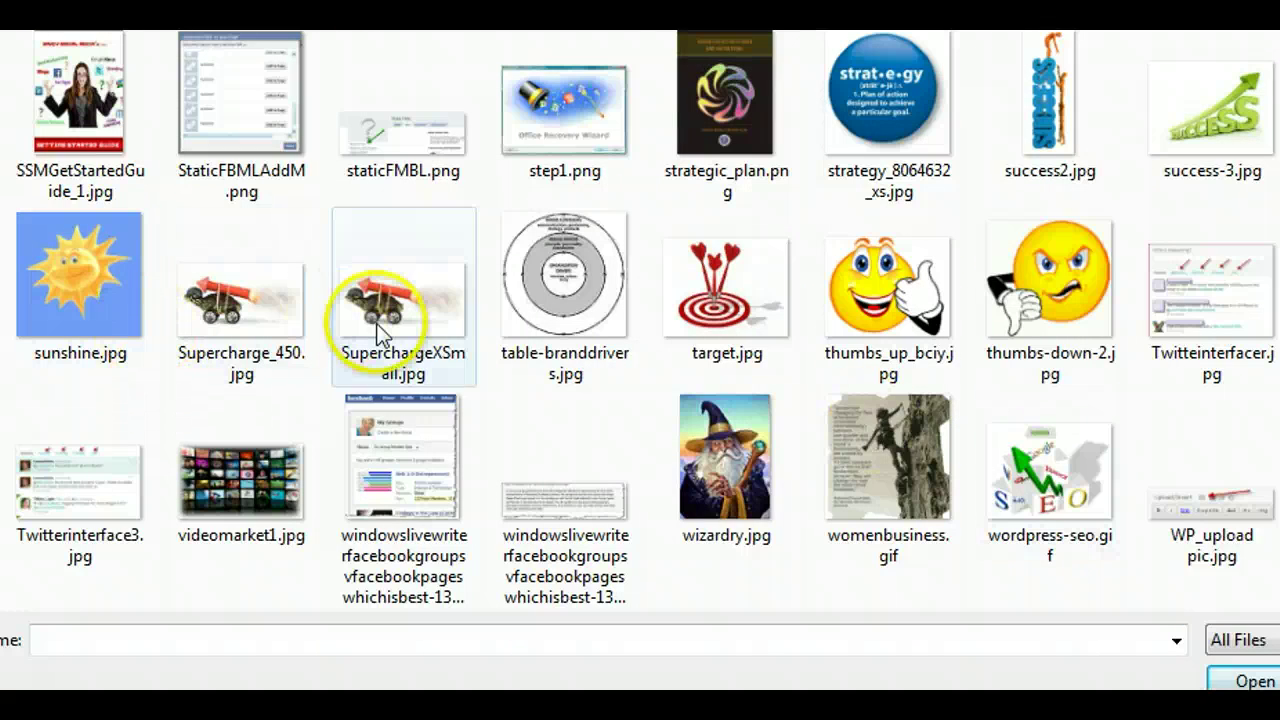
pyautogui.moveTo(402, 298)
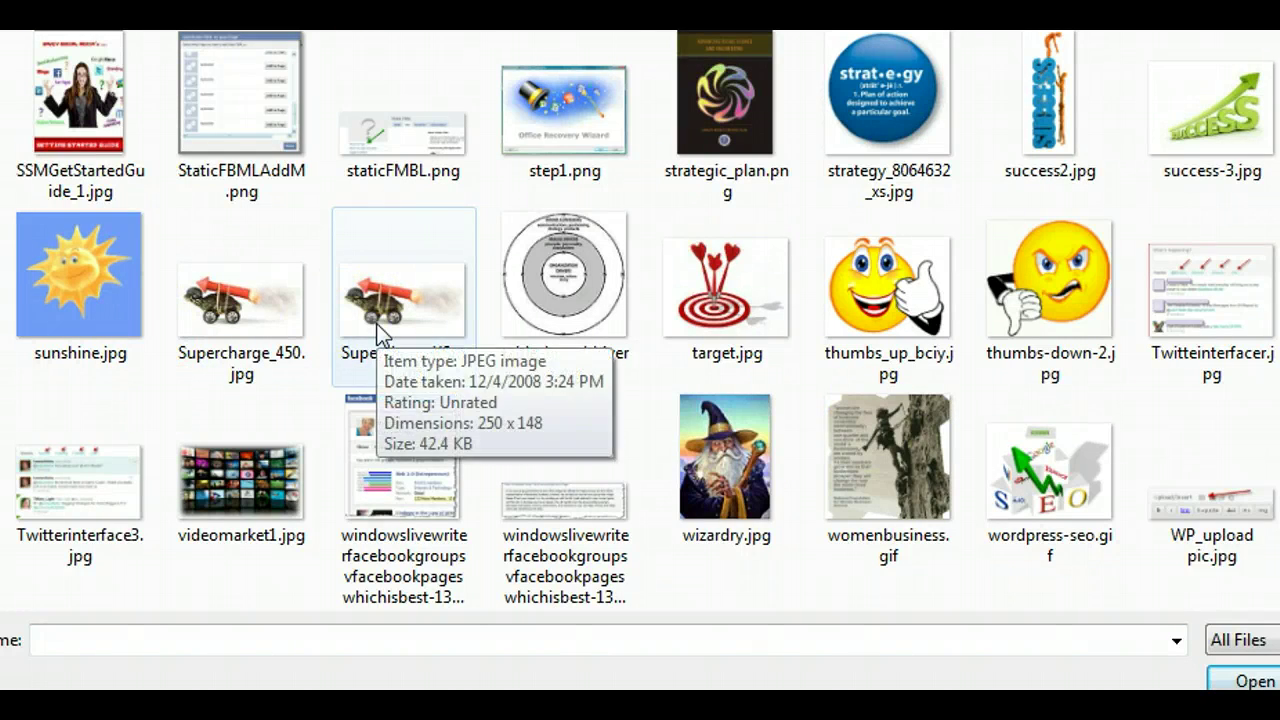
pyautogui.click(378, 330)
pyautogui.press('Return')
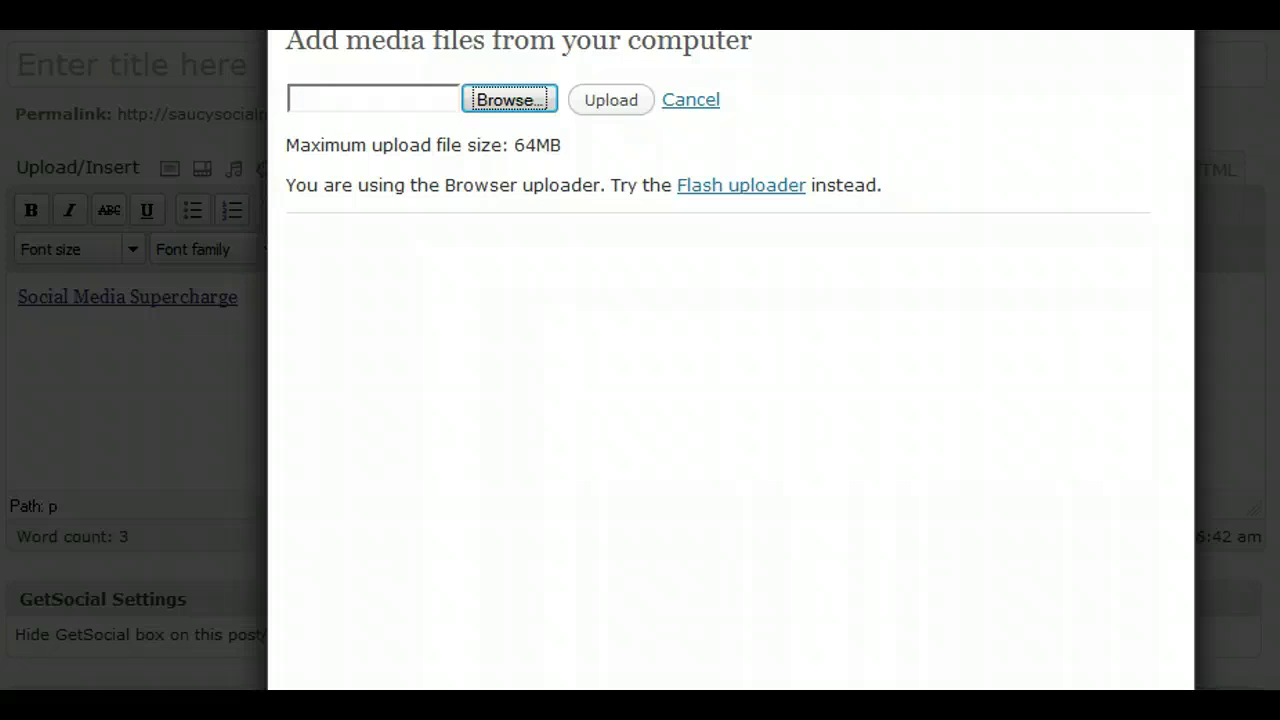
pyautogui.click(608, 100)
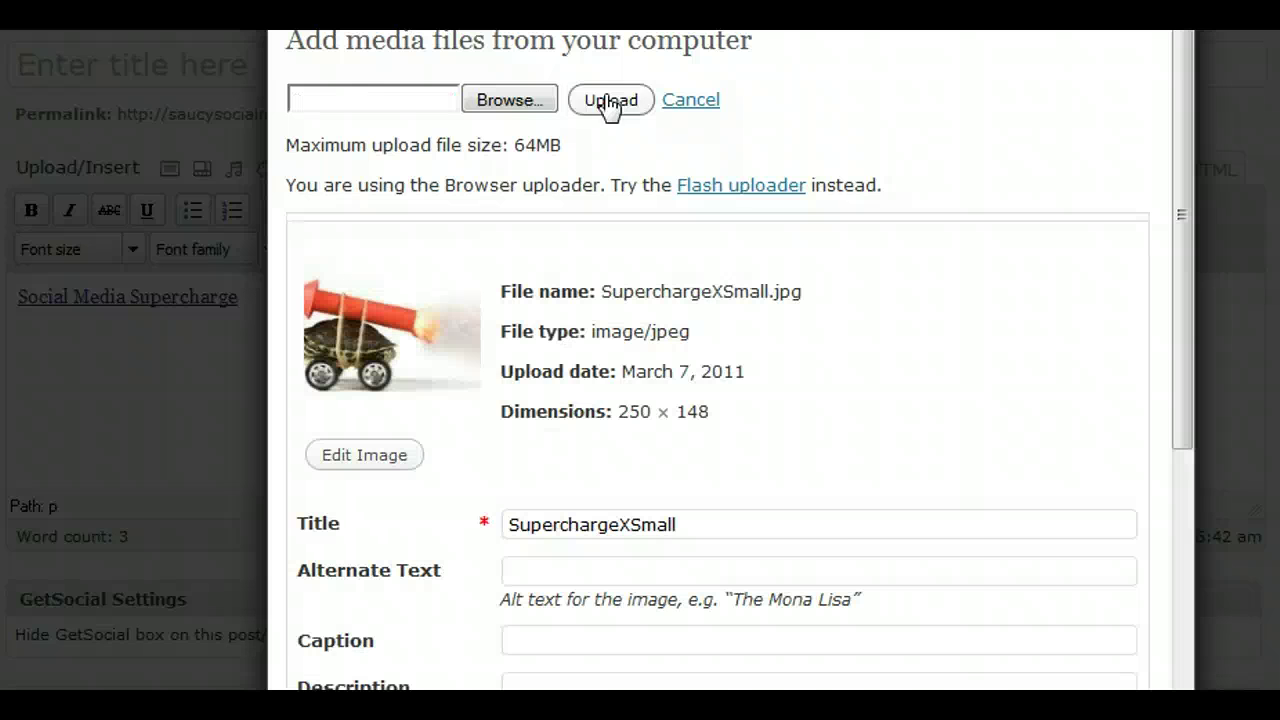
# - Enter 'Social Media Supercharge' as the uploaded image's alternate text
pyautogui.scroll(-3, 866, 370)
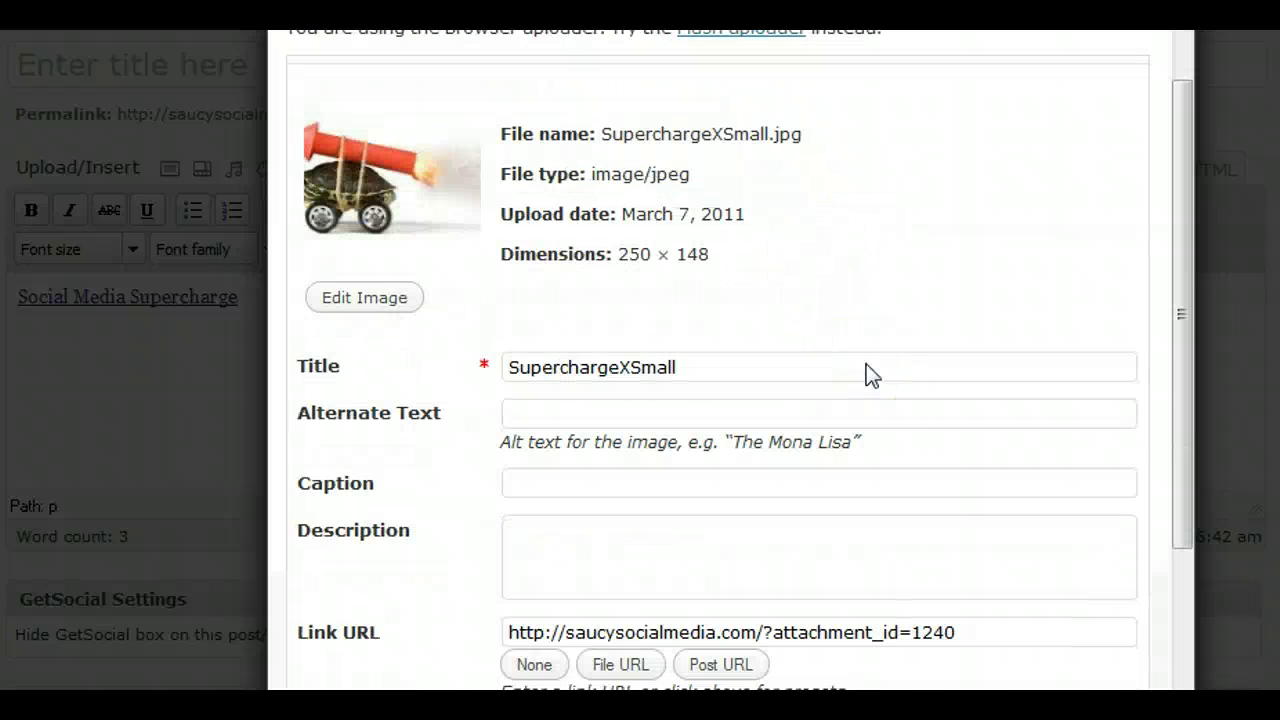
pyautogui.scroll(-3, 866, 364)
pyautogui.scroll(8, 862, 358)
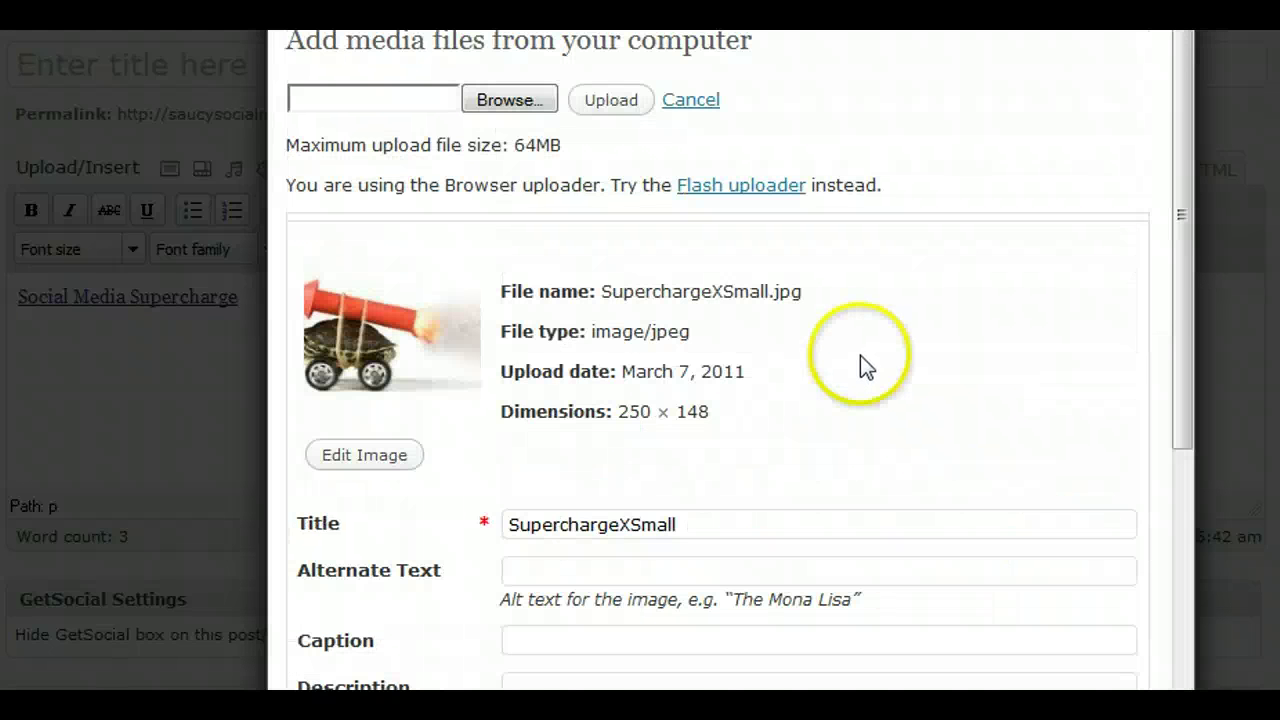
pyautogui.scroll(-3, 860, 355)
pyautogui.scroll(-3, 860, 355)
pyautogui.scroll(-2, 860, 354)
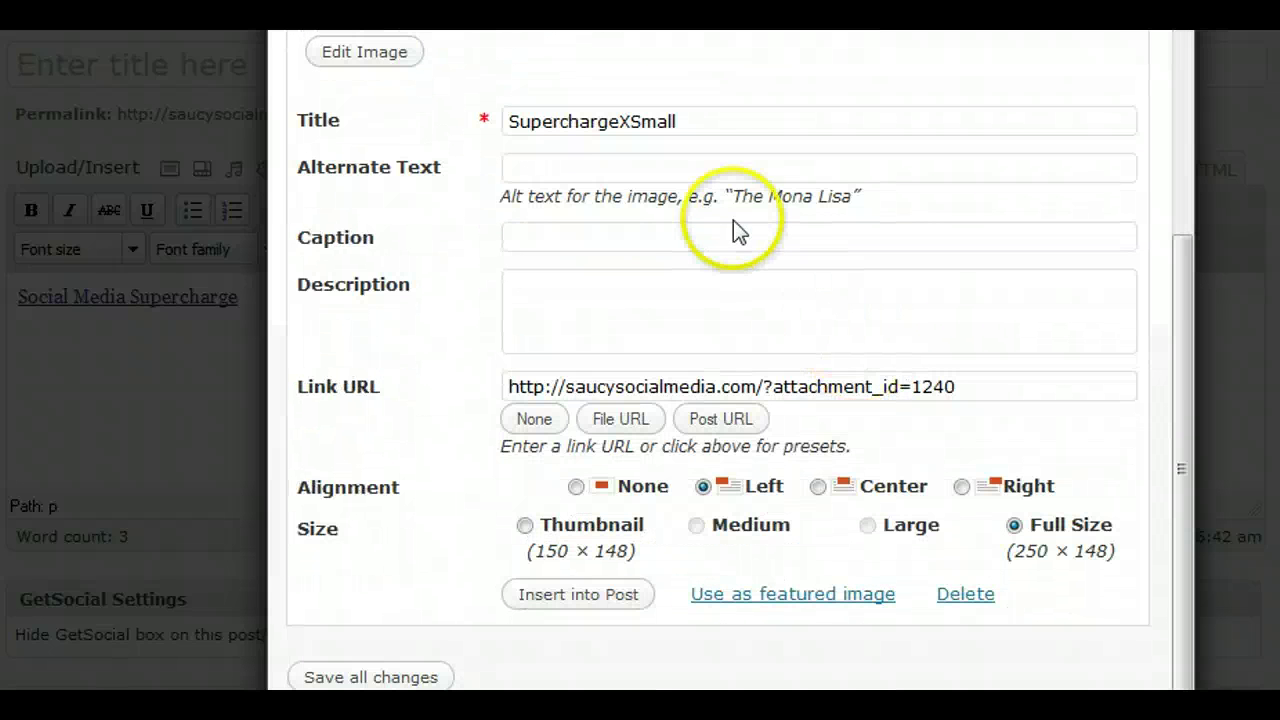
pyautogui.click(613, 167)
pyautogui.write('Social Media Supercharge')
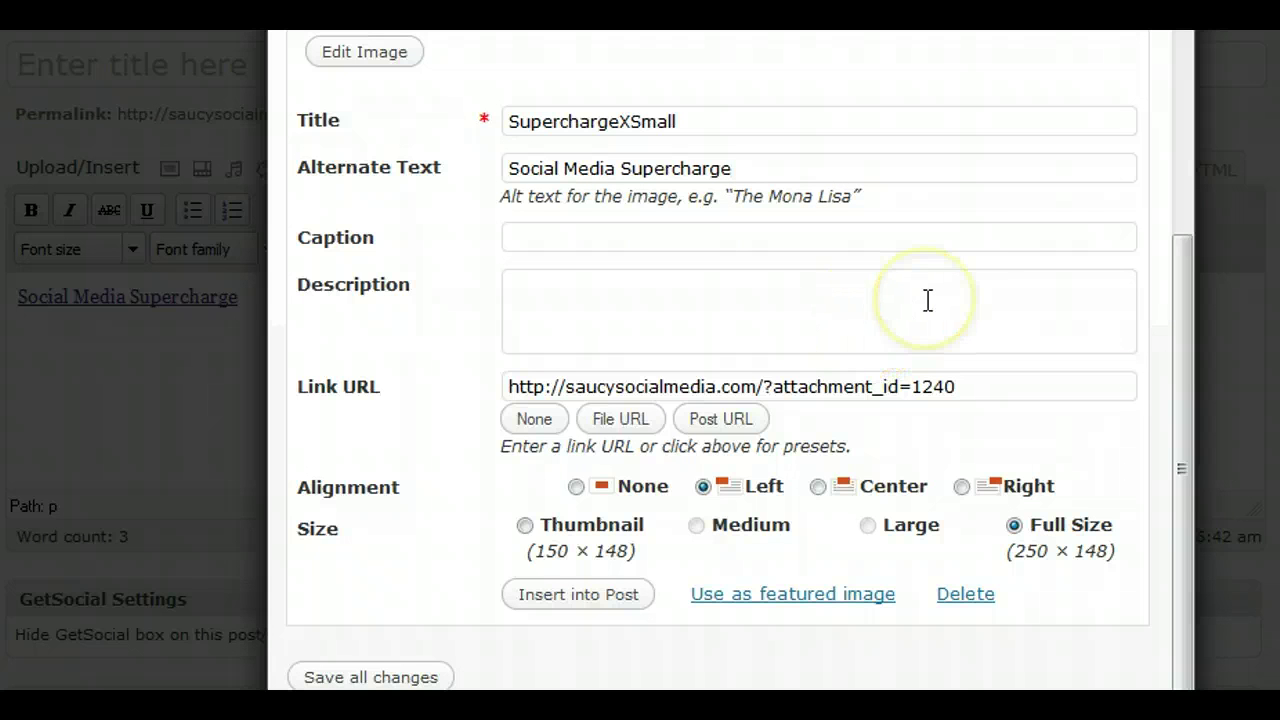
pyautogui.scroll(-3, 928, 300)
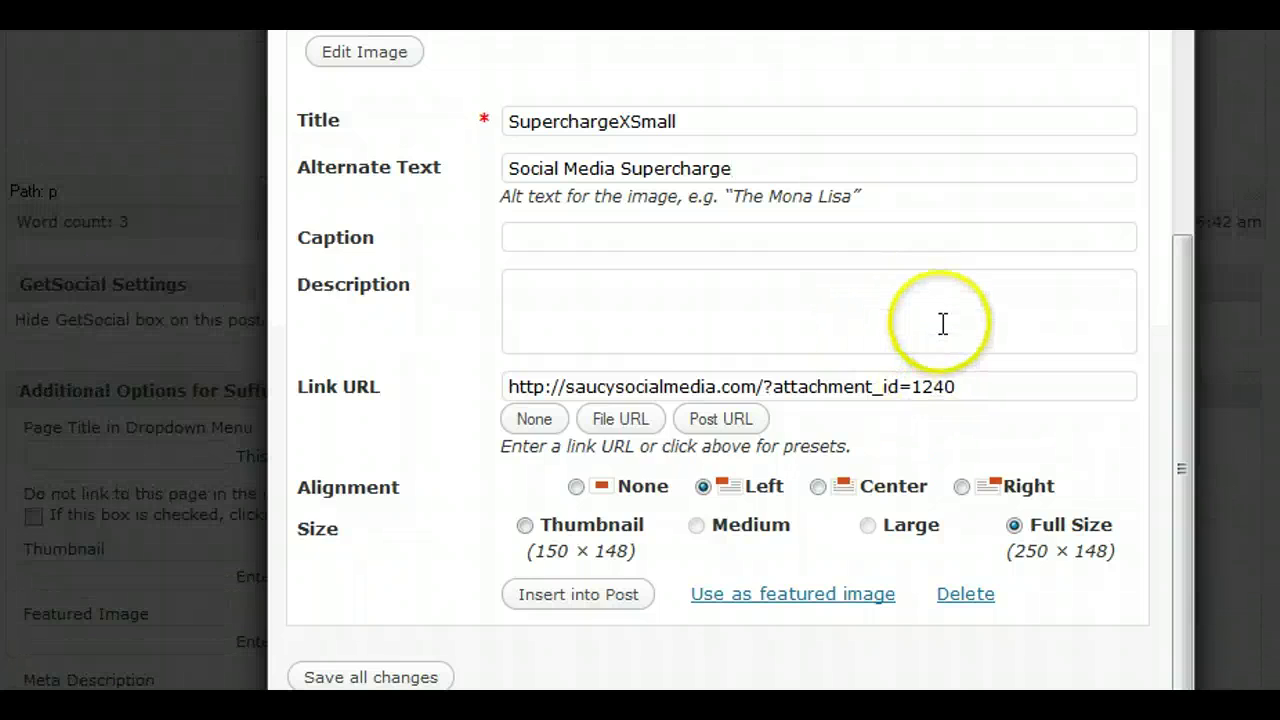
pyautogui.scroll(4, 940, 323)
pyautogui.scroll(-3, 940, 323)
pyautogui.scroll(-2, 942, 322)
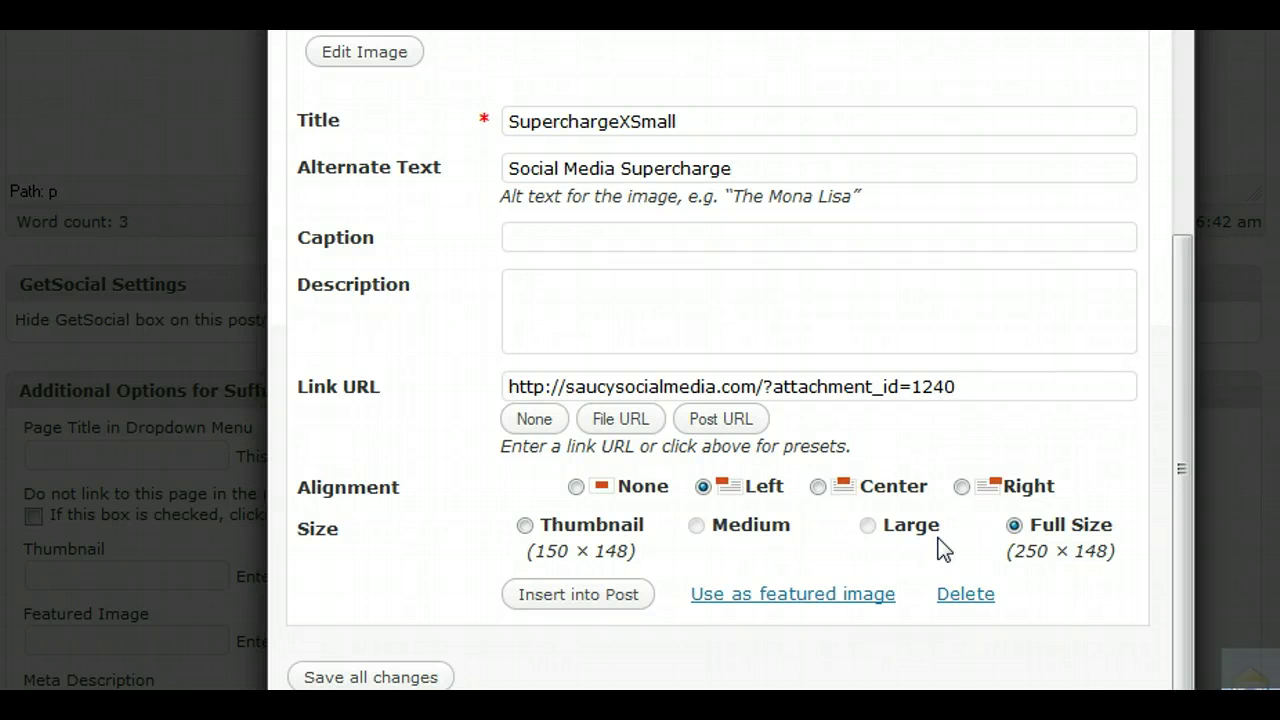
# - Insert the rocket-turtle image into the post and select it below the linked line
pyautogui.click(570, 598)
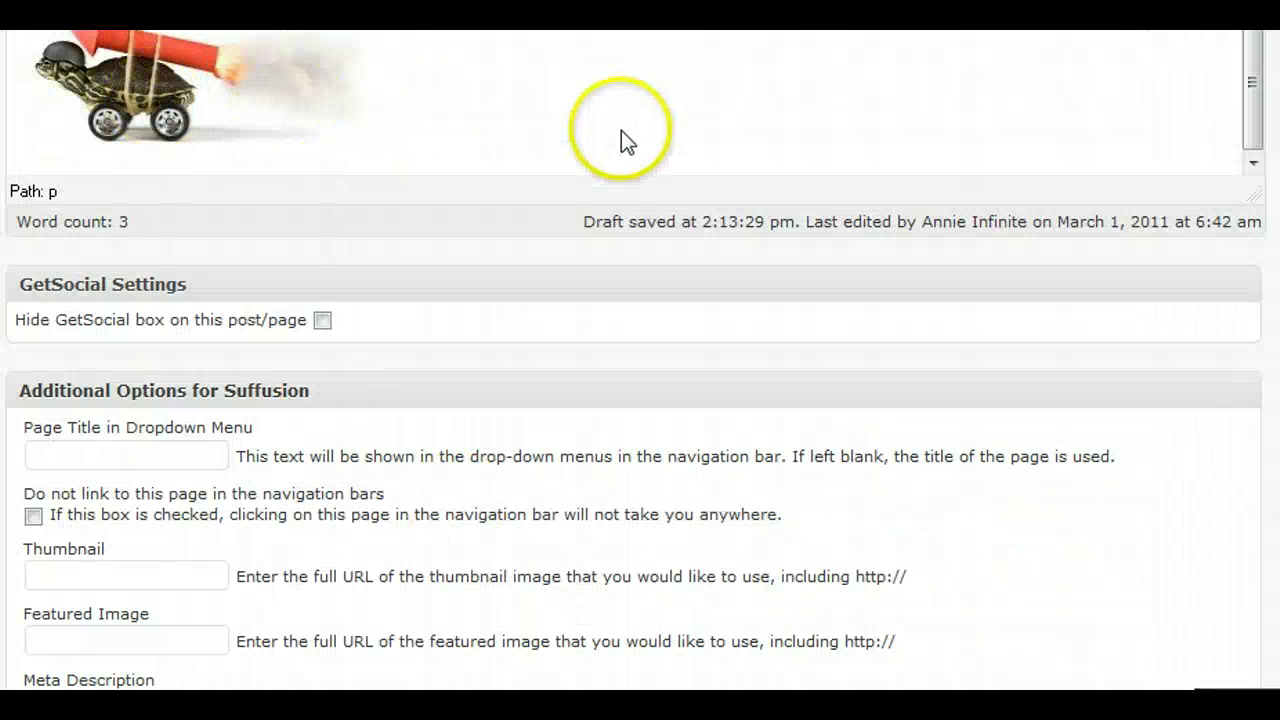
pyautogui.scroll(1, 608, 130)
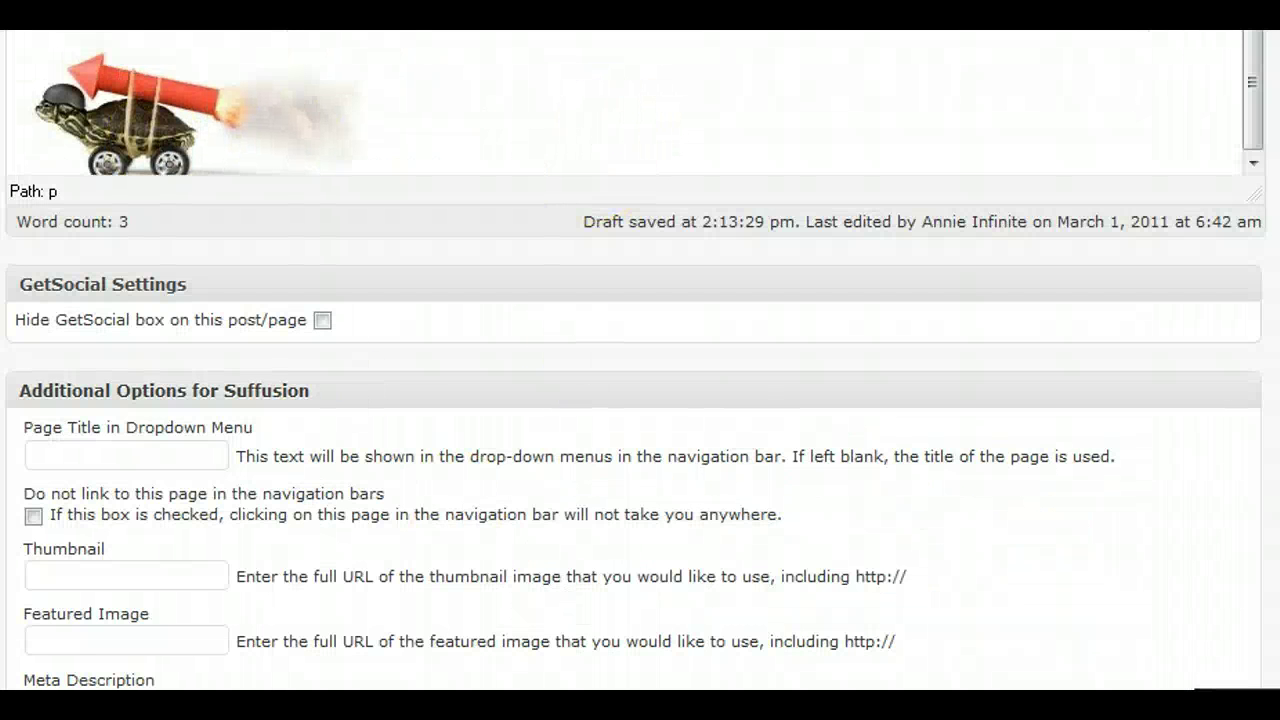
pyautogui.scroll(2, 957, 186)
pyautogui.scroll(2, 957, 186)
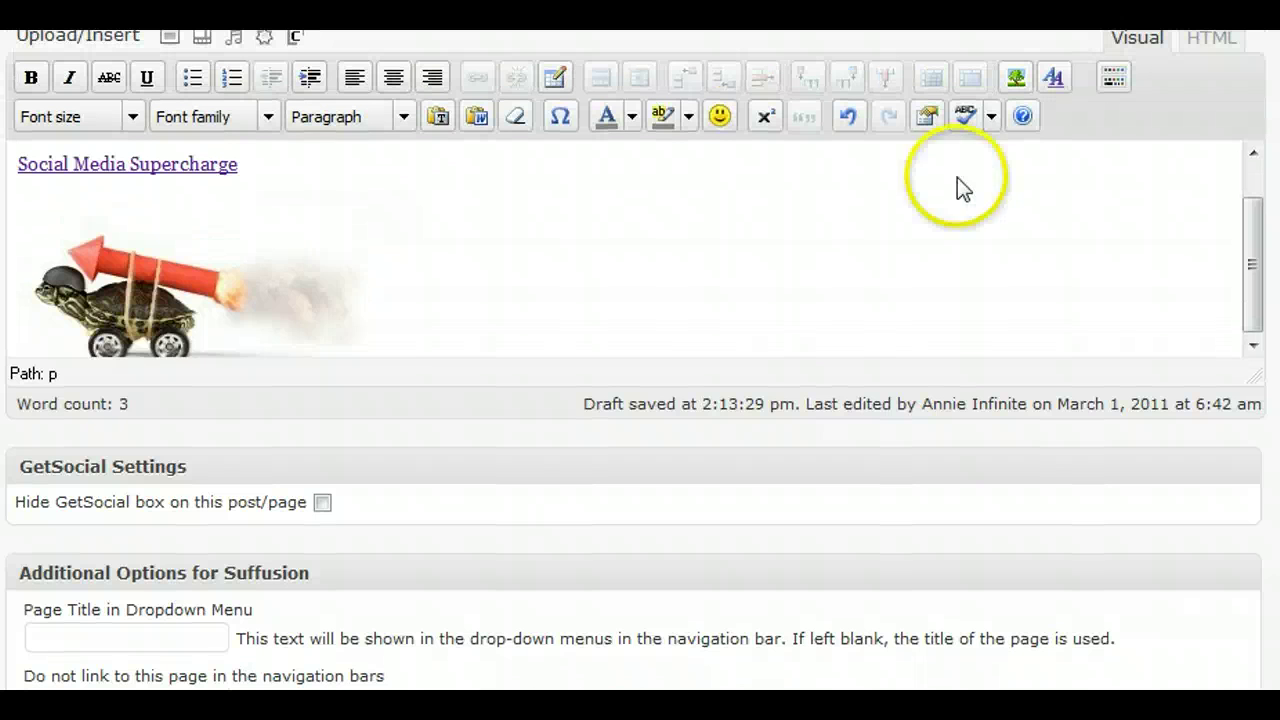
pyautogui.scroll(-1, 445, 265)
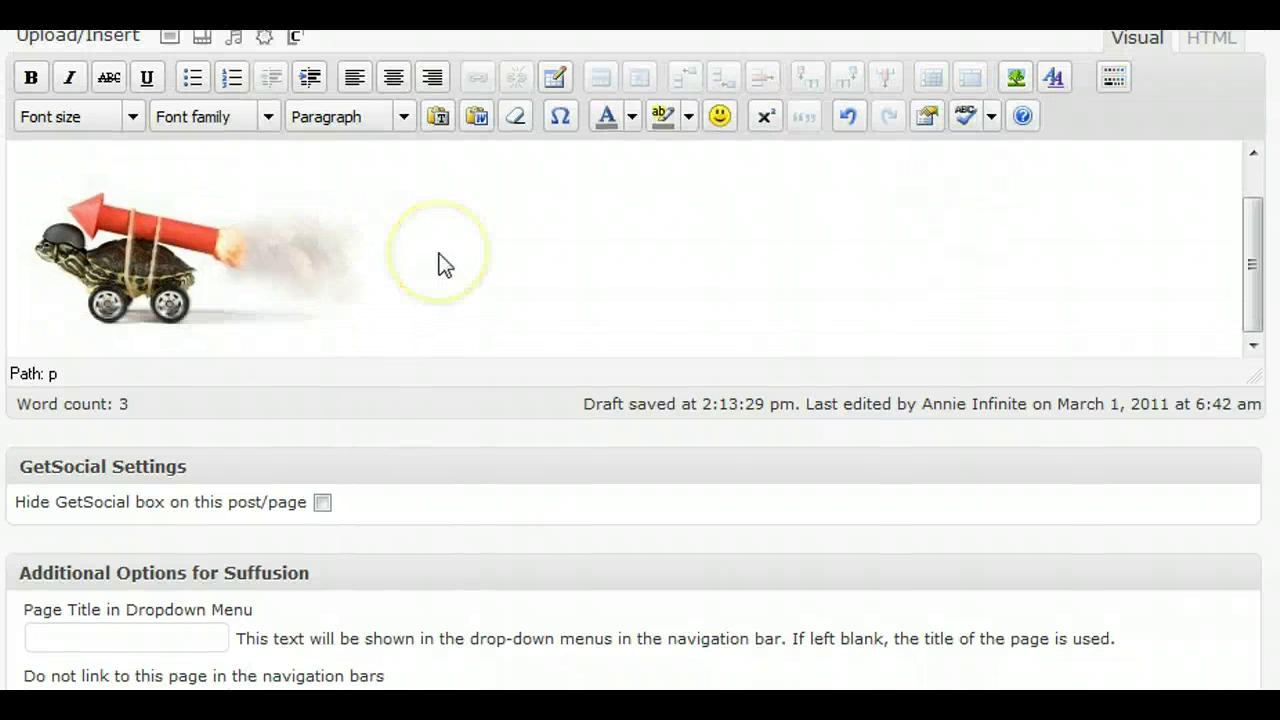
pyautogui.click(164, 248)
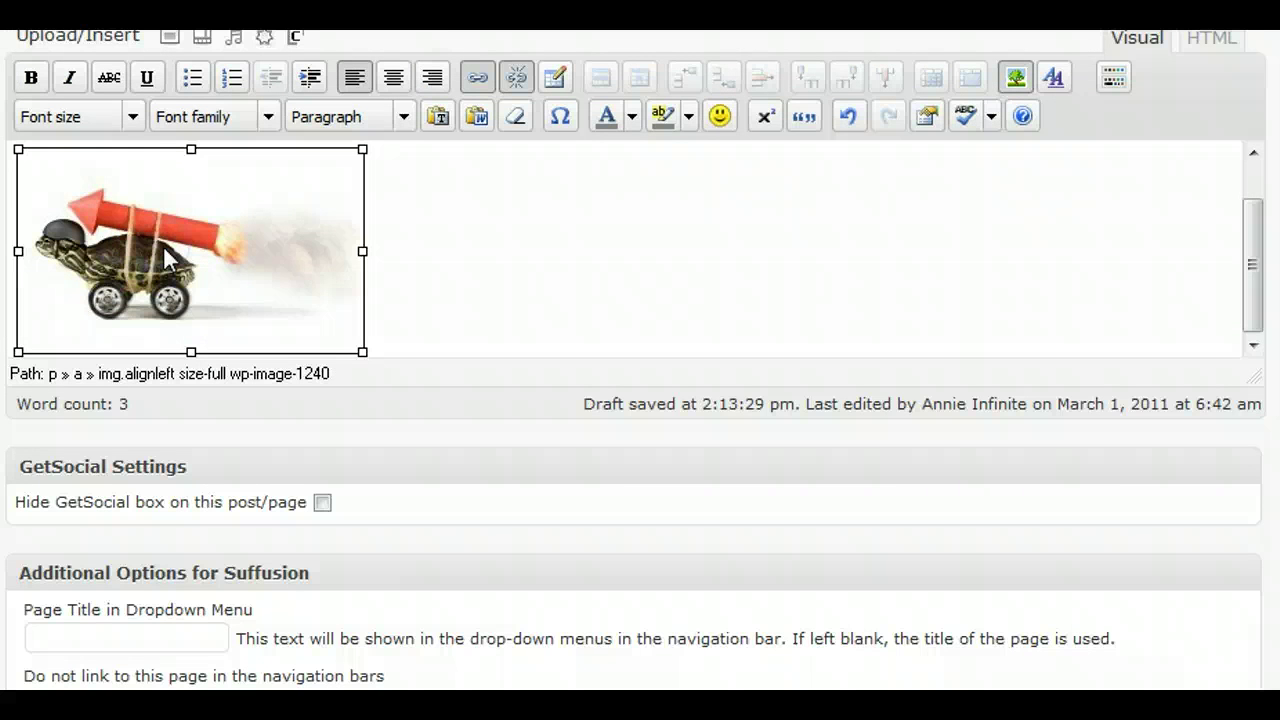
# - Replace the image's link with the sign-up page URL, titled 'Social Media Supercharge'
pyautogui.click(476, 80)
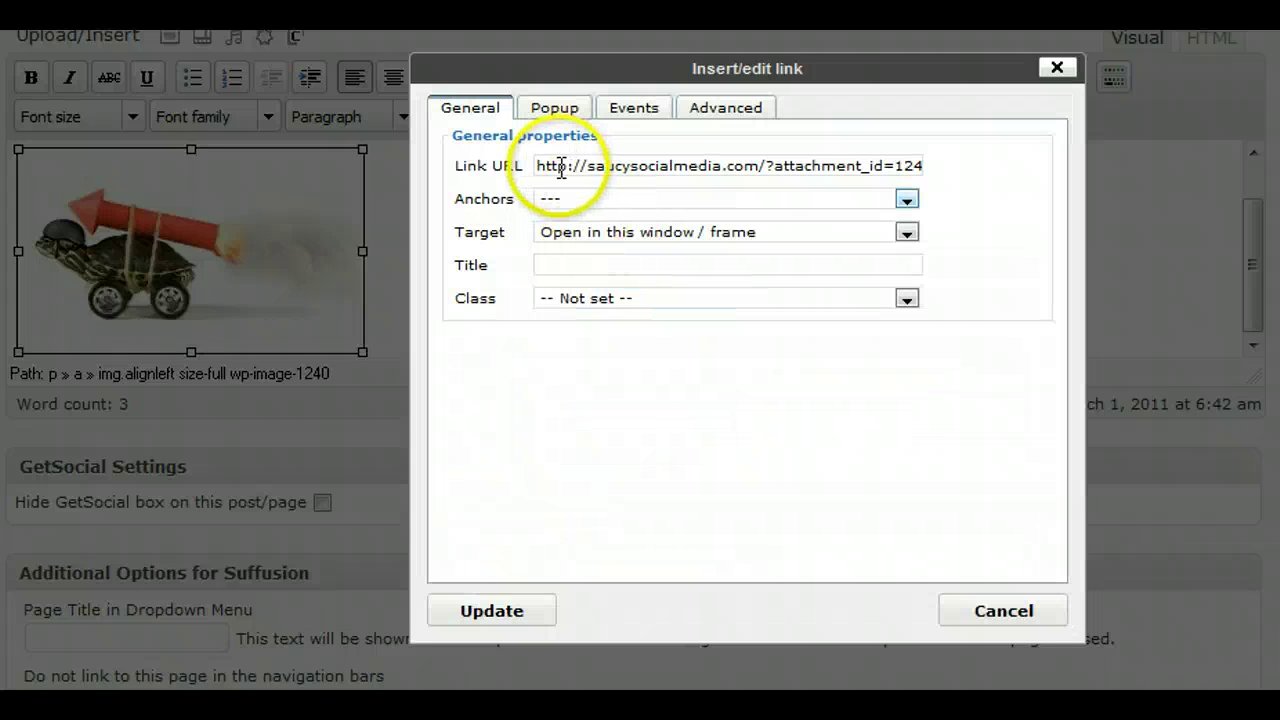
pyautogui.moveTo(536, 165); pyautogui.dragTo(960, 178)
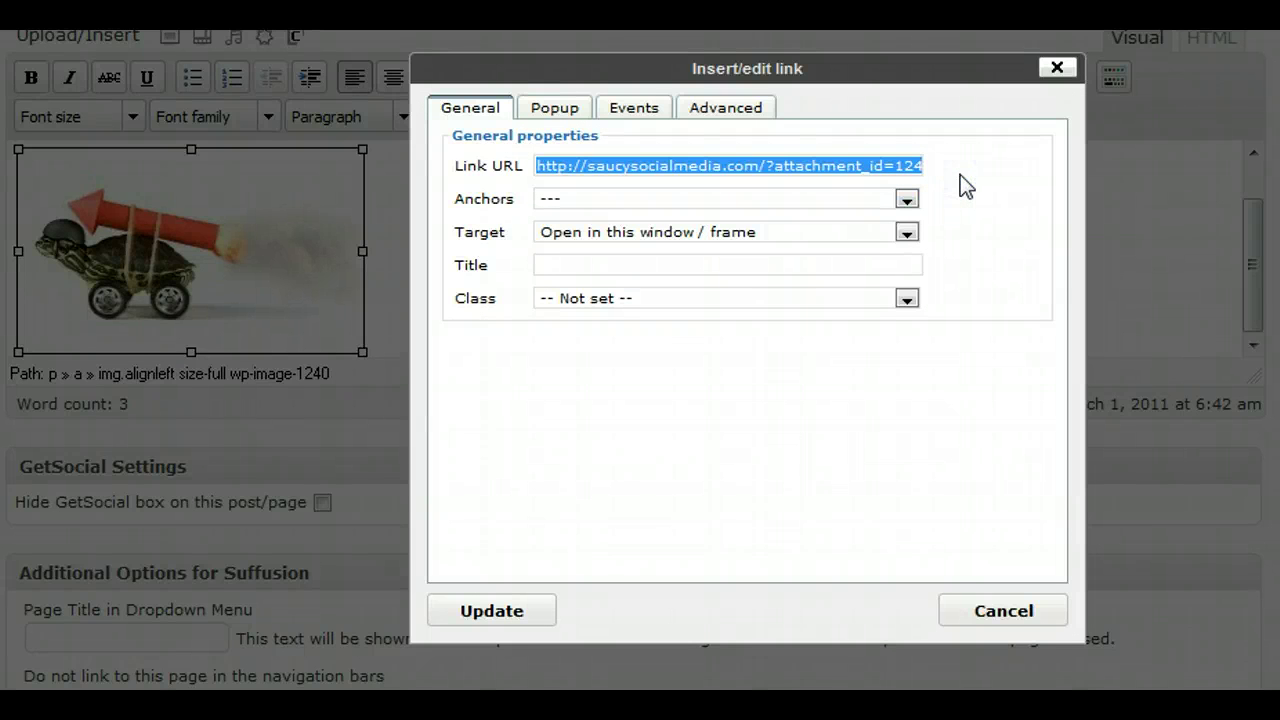
pyautogui.moveTo(965, 185); pyautogui.dragTo(928, 177)
pyautogui.click(912, 168)
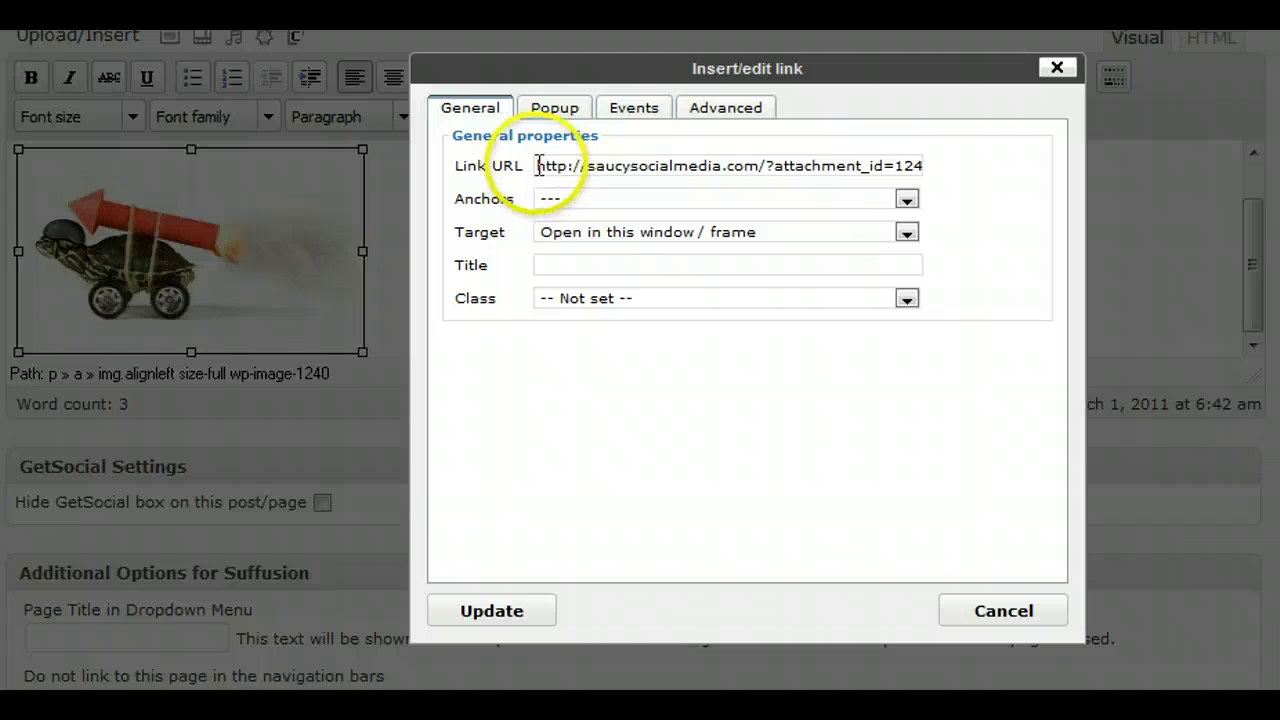
pyautogui.moveTo(538, 165); pyautogui.dragTo(946, 163)
pyautogui.rightClick(830, 165)
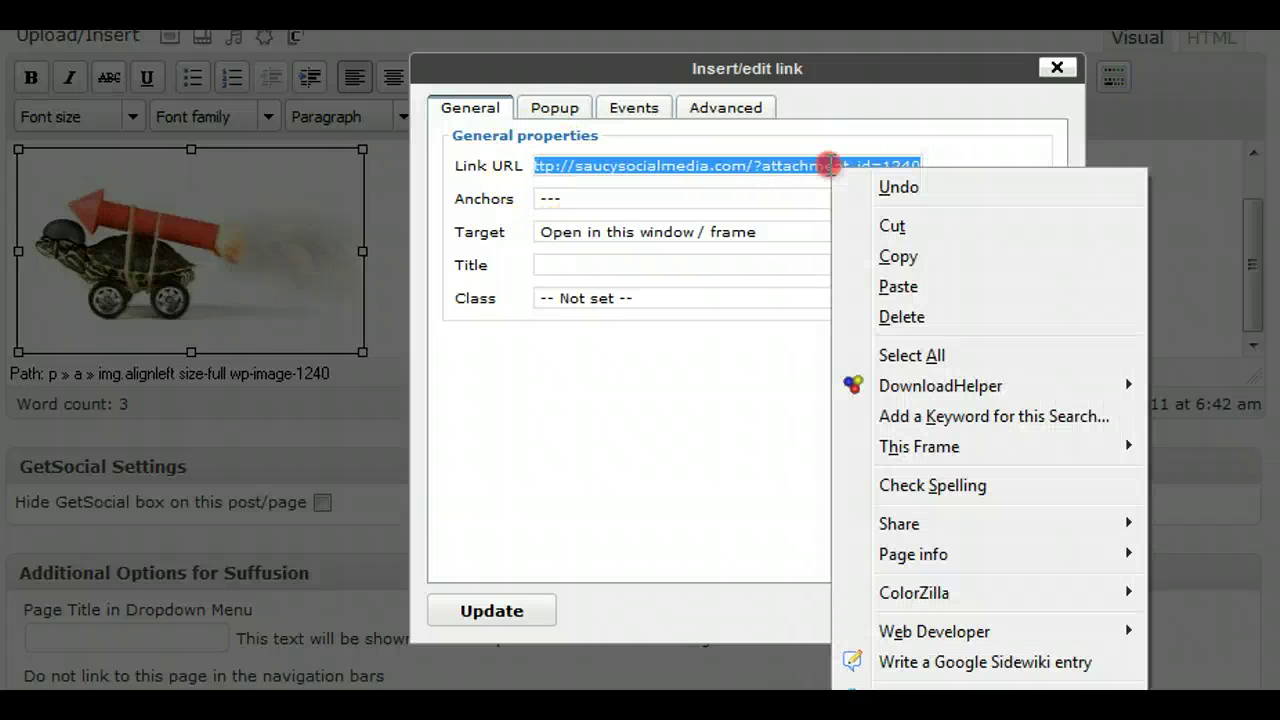
pyautogui.click(852, 287)
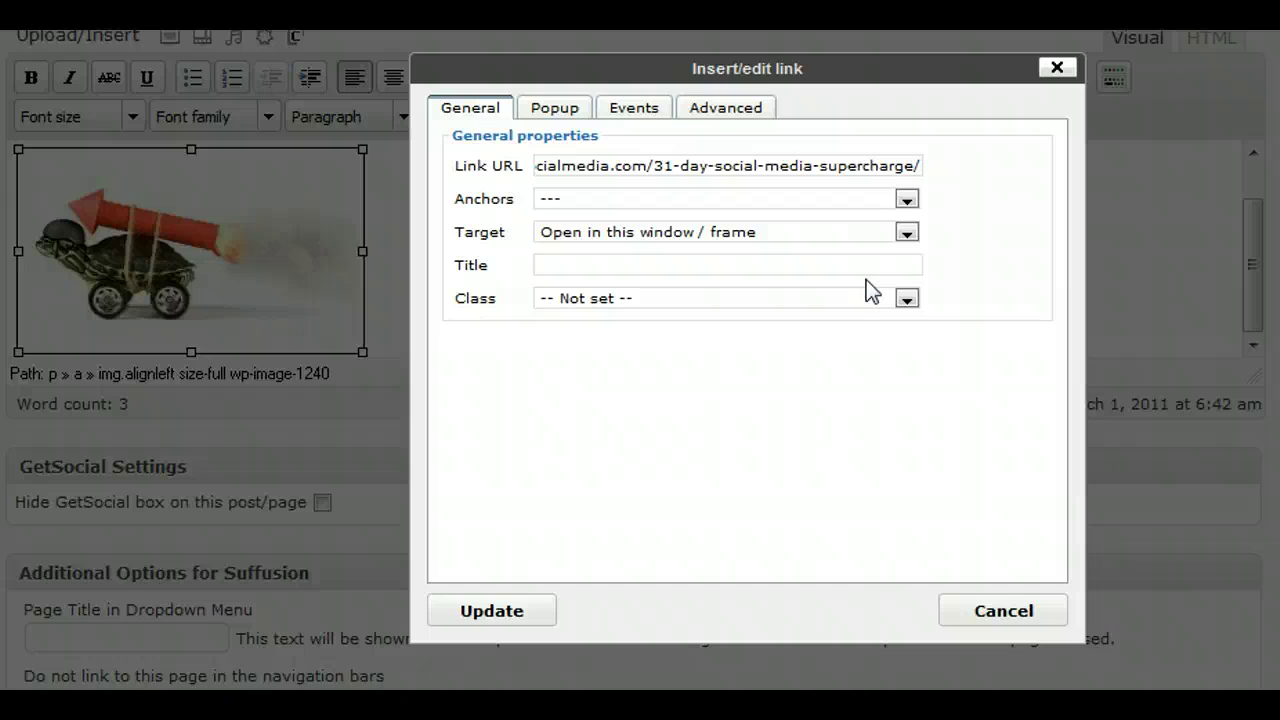
pyautogui.click(716, 261)
pyautogui.write('Social Media Supercharge')
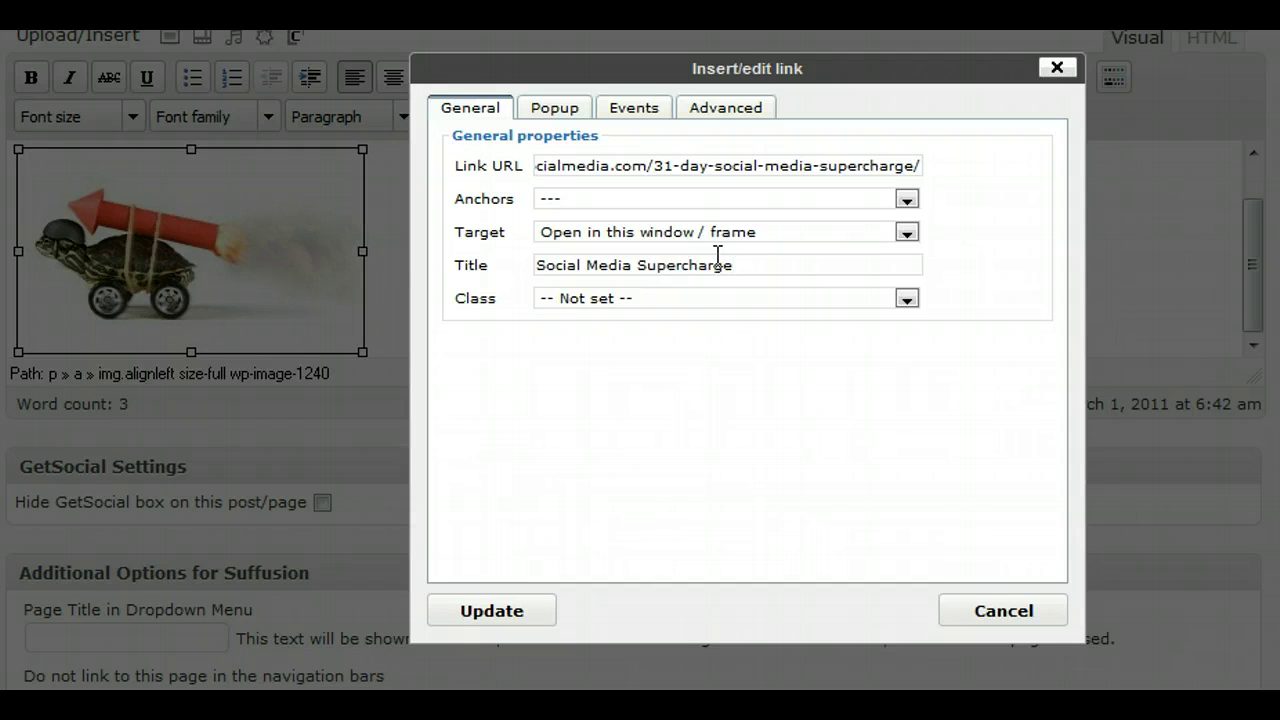
pyautogui.click(501, 620)
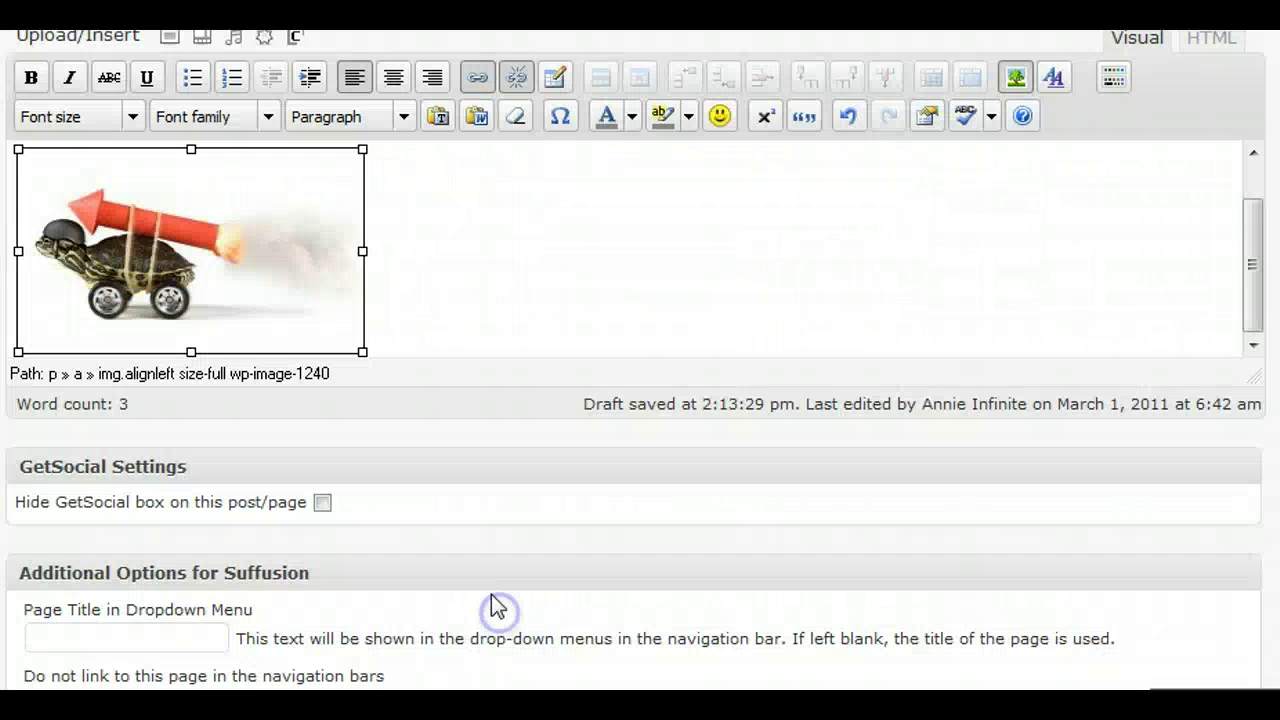
# - Paste saucysocialmedia.com/31-day-social-media-supercharge/ on a new line above the linked text
pyautogui.click(592, 285)
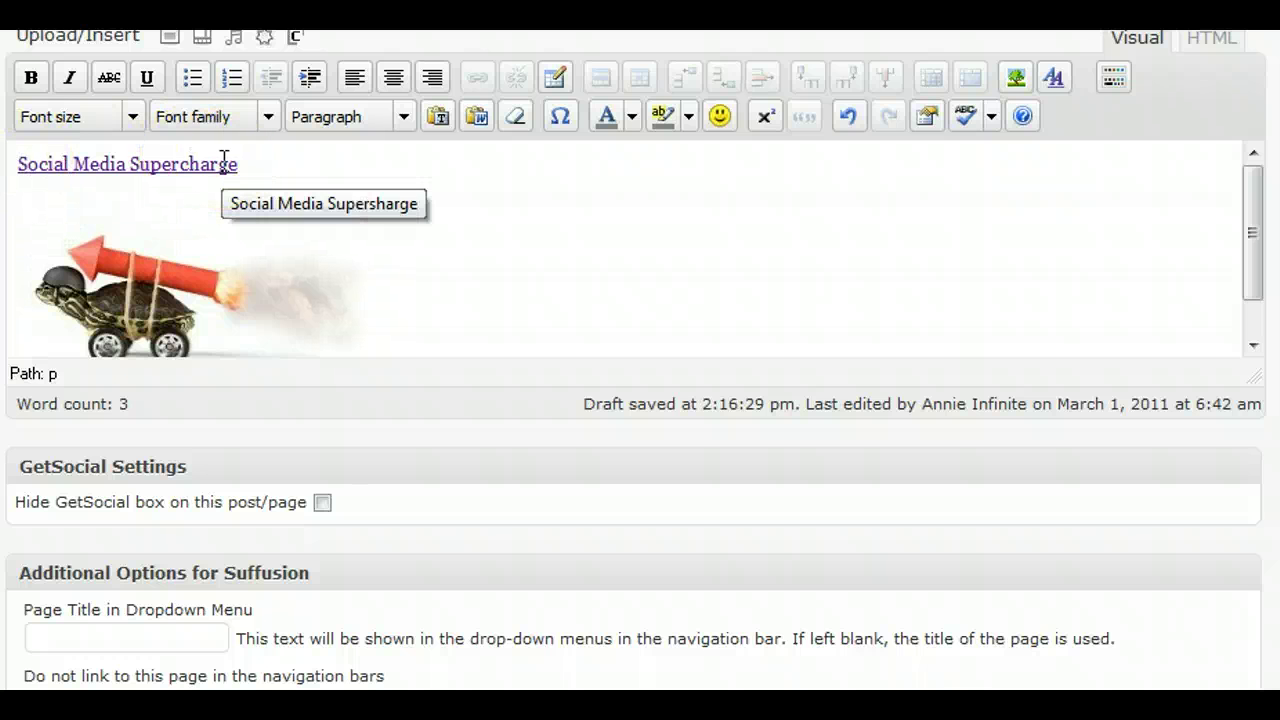
pyautogui.click(371, 177)
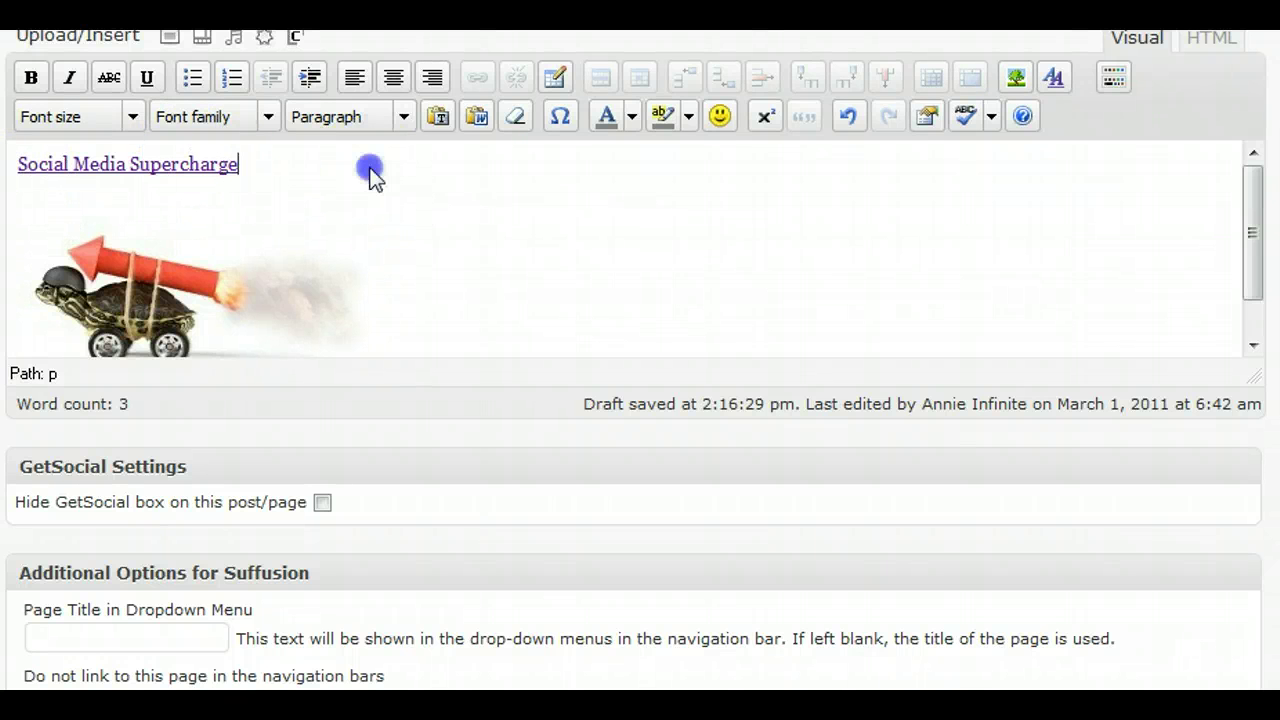
pyautogui.click(18, 165)
pyautogui.press('Return')
pyautogui.press('Return')
pyautogui.click(29, 177)
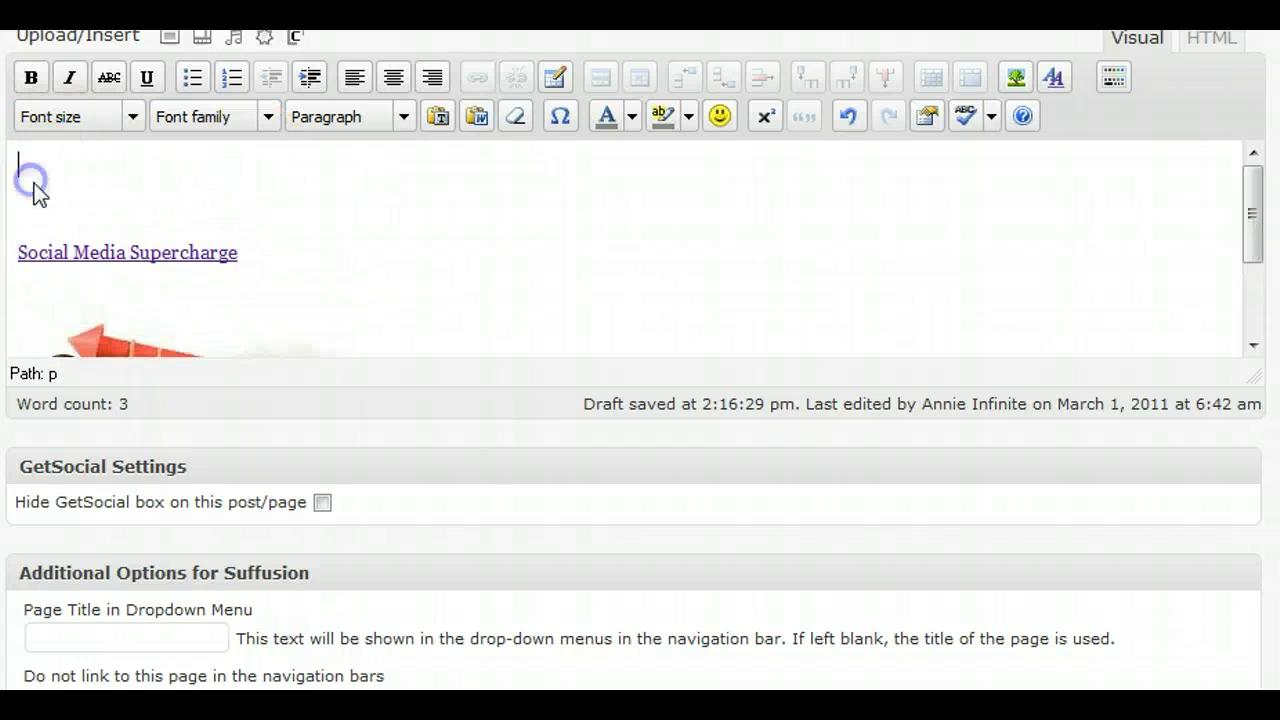
pyautogui.rightClick(35, 183)
pyautogui.click(167, 308)
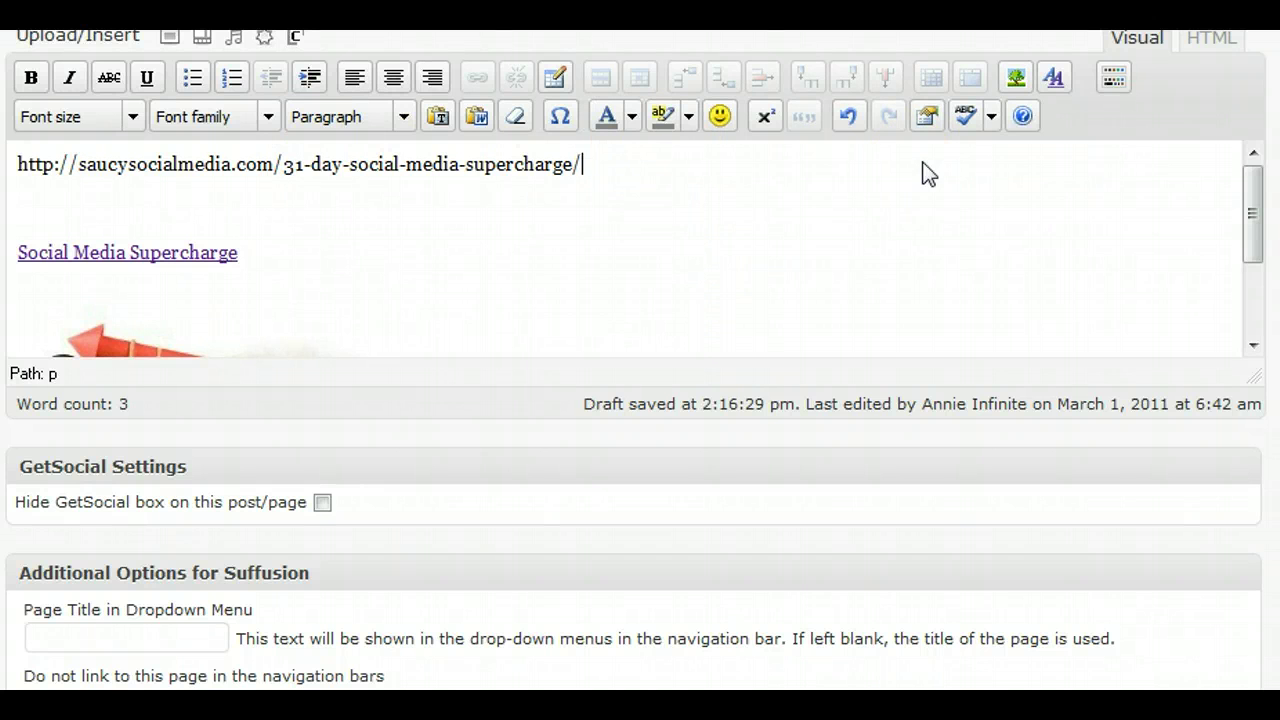
pyautogui.scroll(-3, 626, 229)
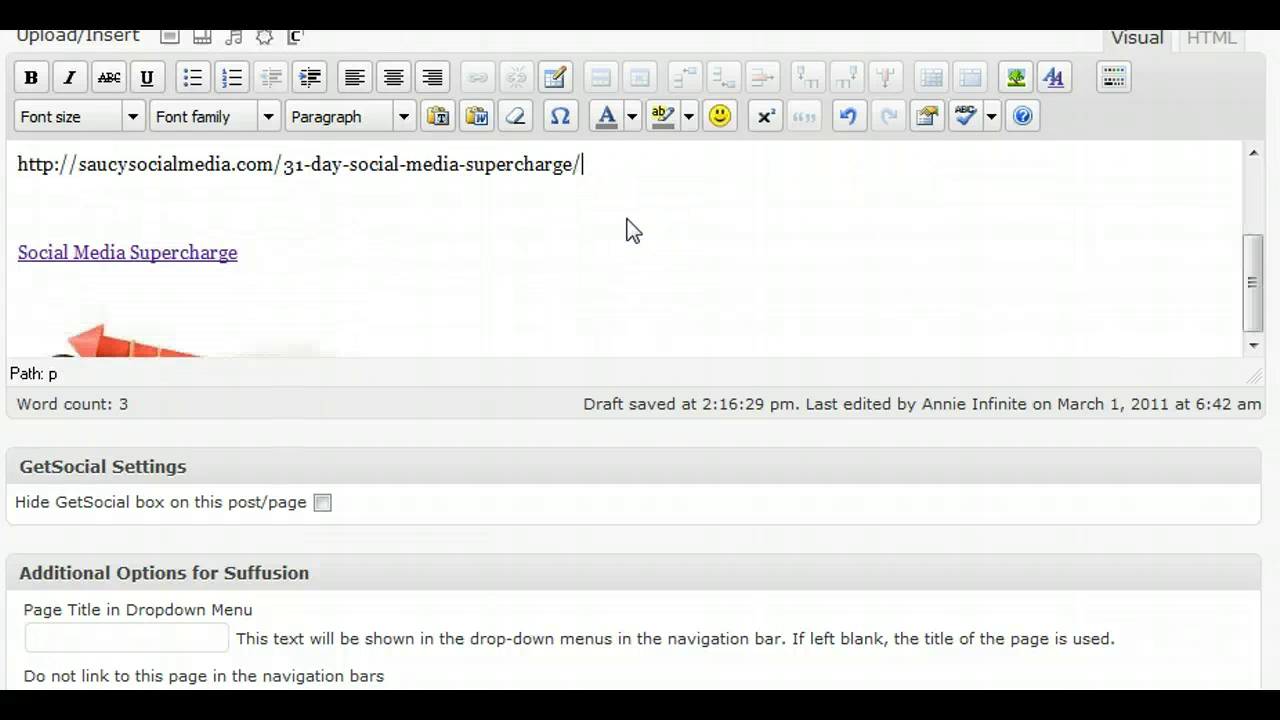
pyautogui.scroll(-3, 626, 229)
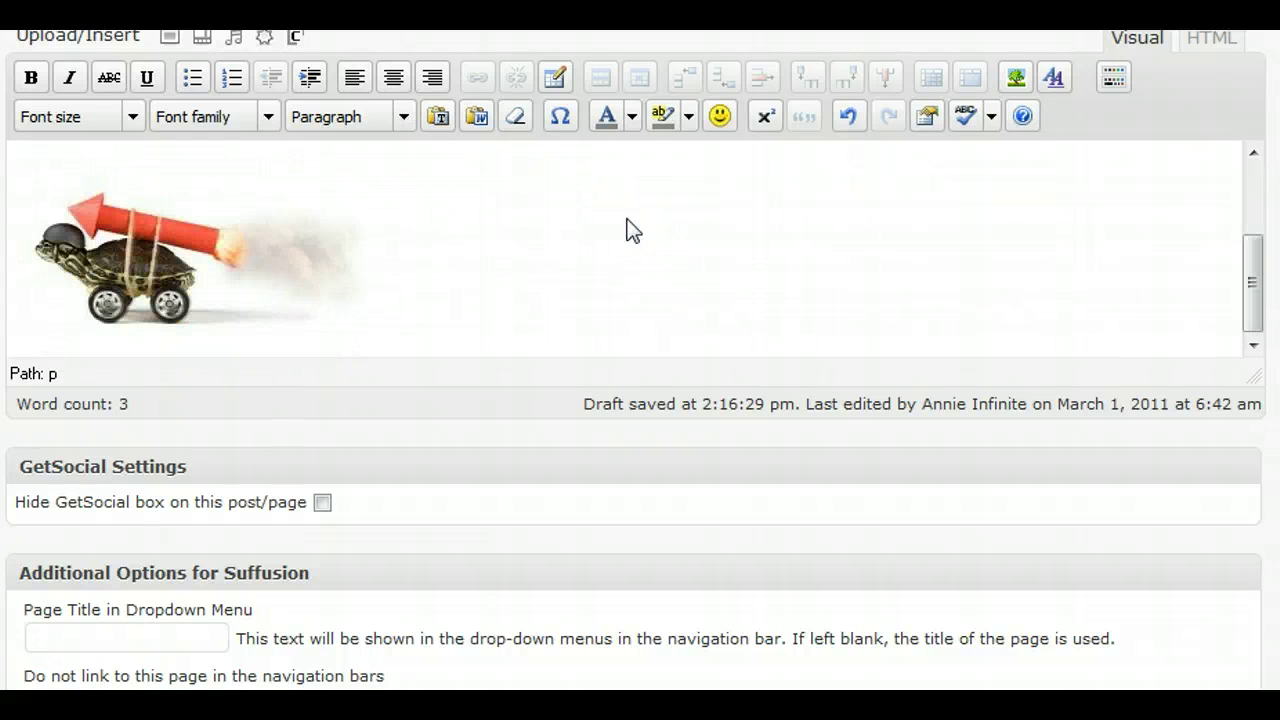
pyautogui.scroll(3, 626, 229)
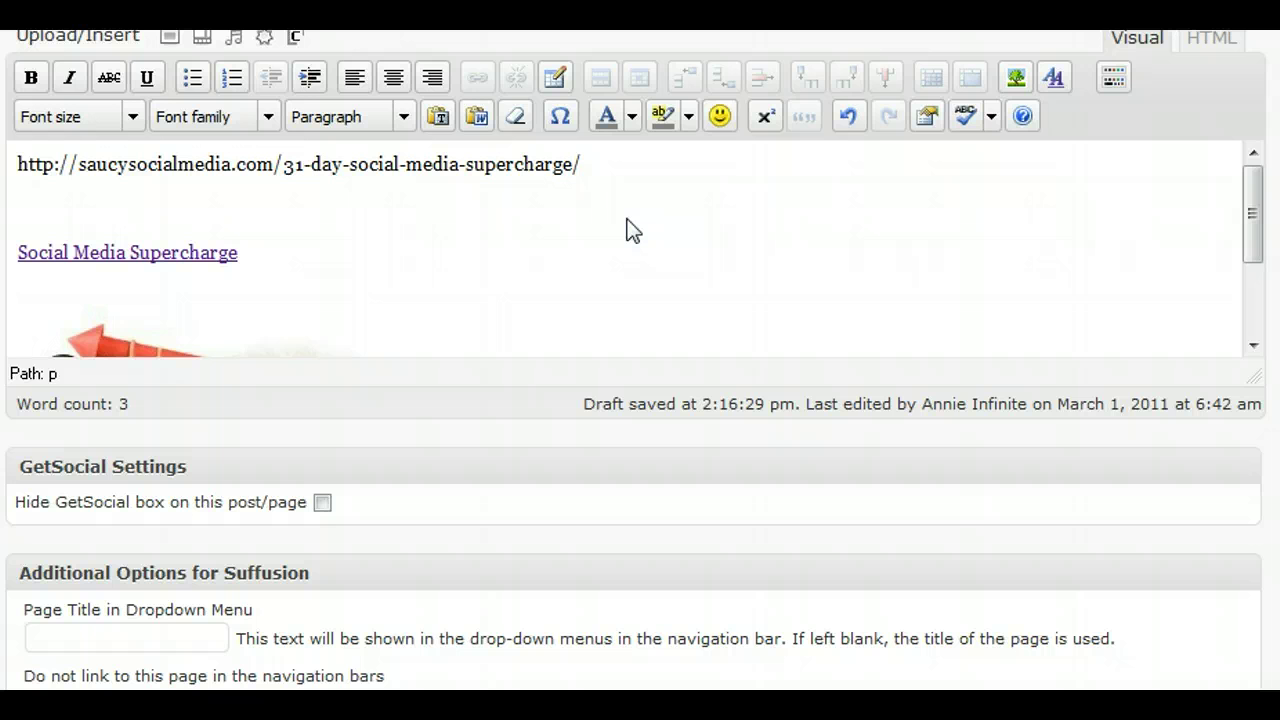
pyautogui.click(626, 229)
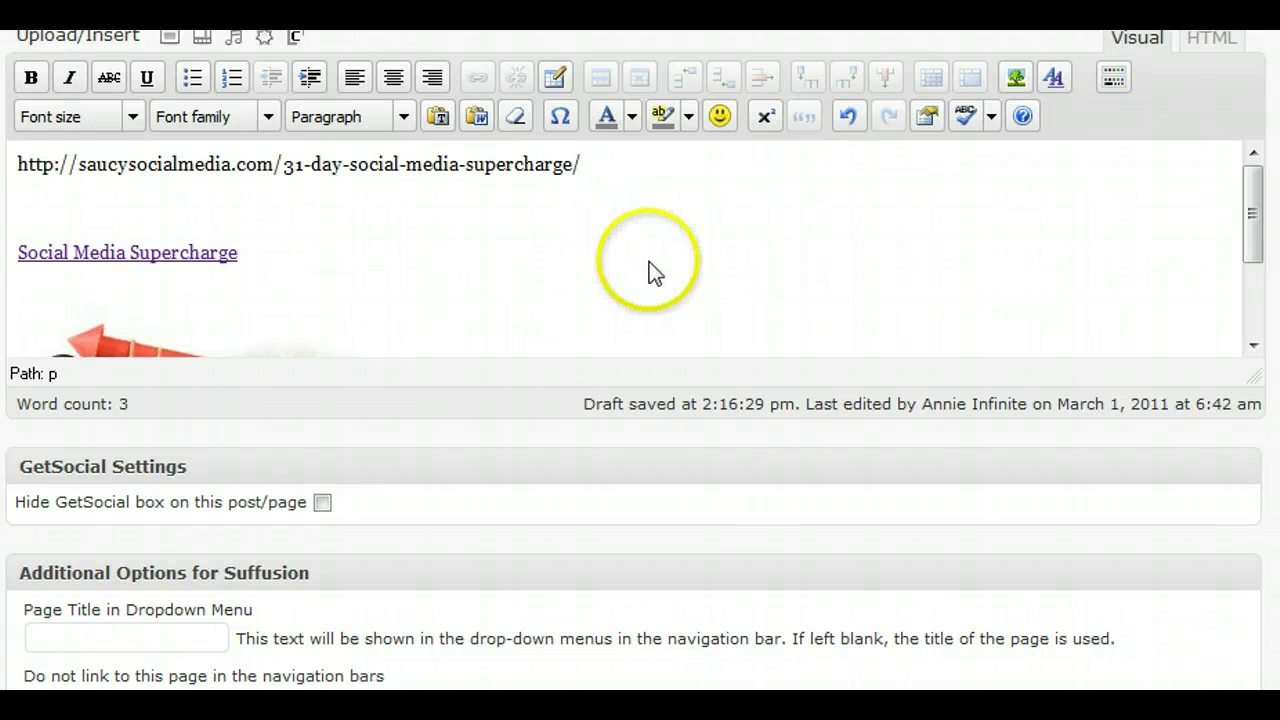